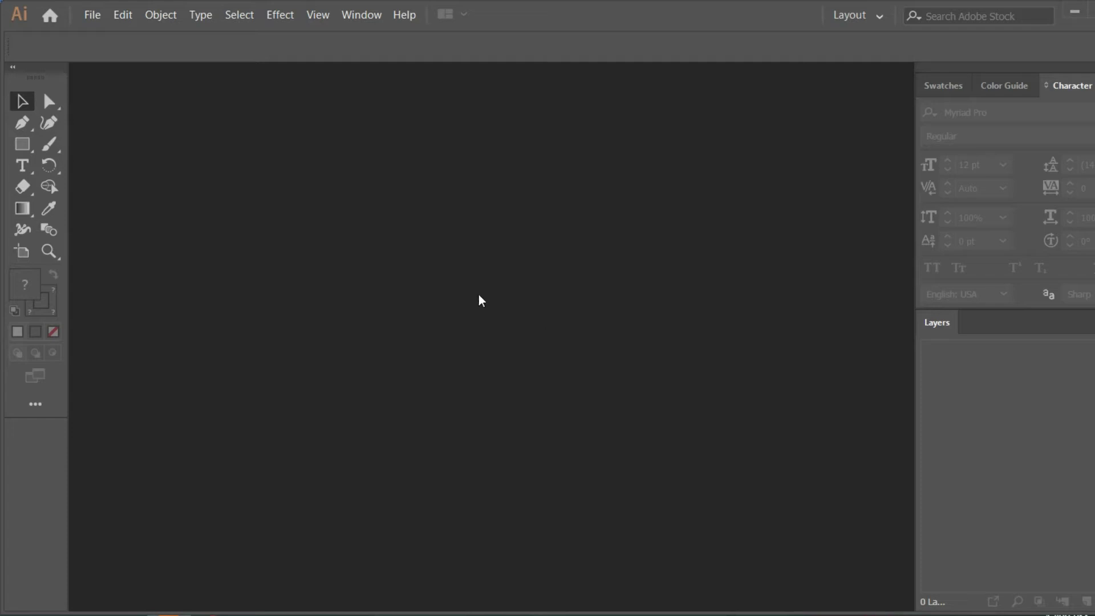
- Start a new document and name its preset 'Youtube Thumbnail'
left_click(93, 14)
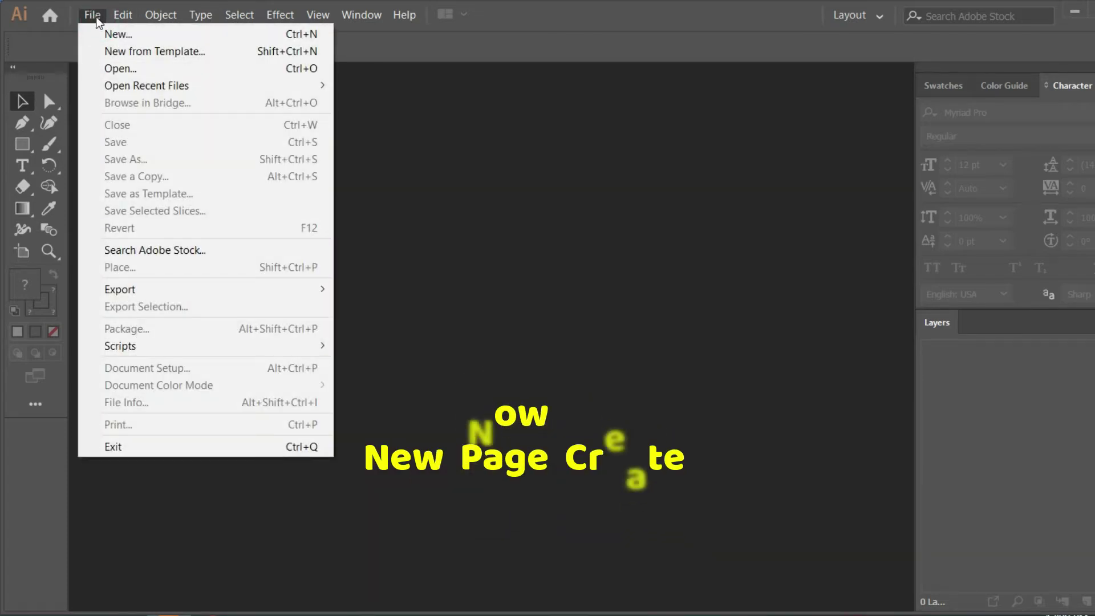
left_click(182, 35)
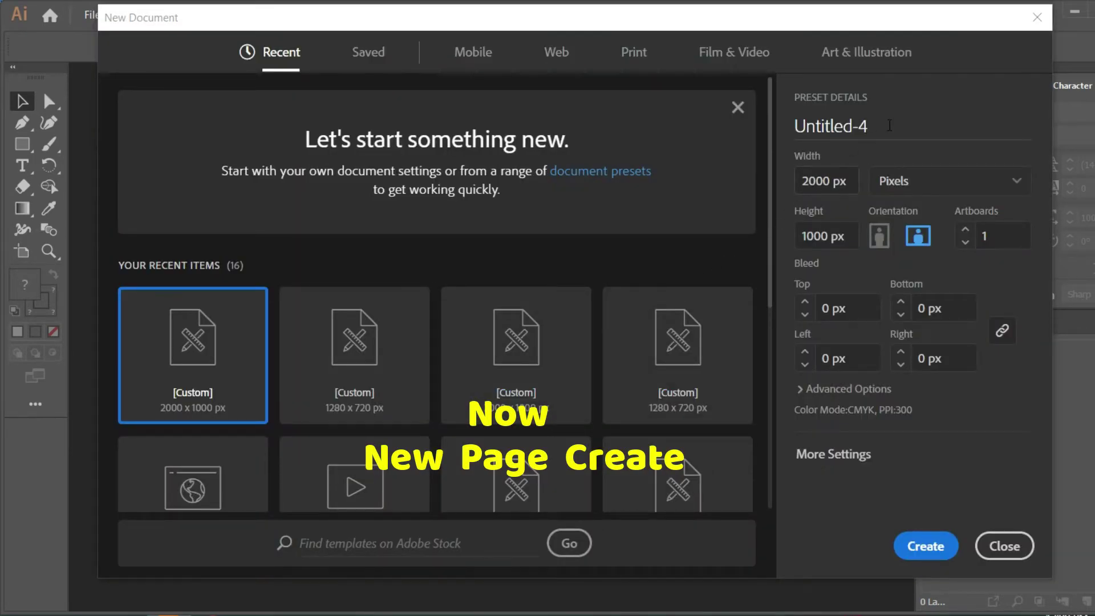
left_click(864, 125)
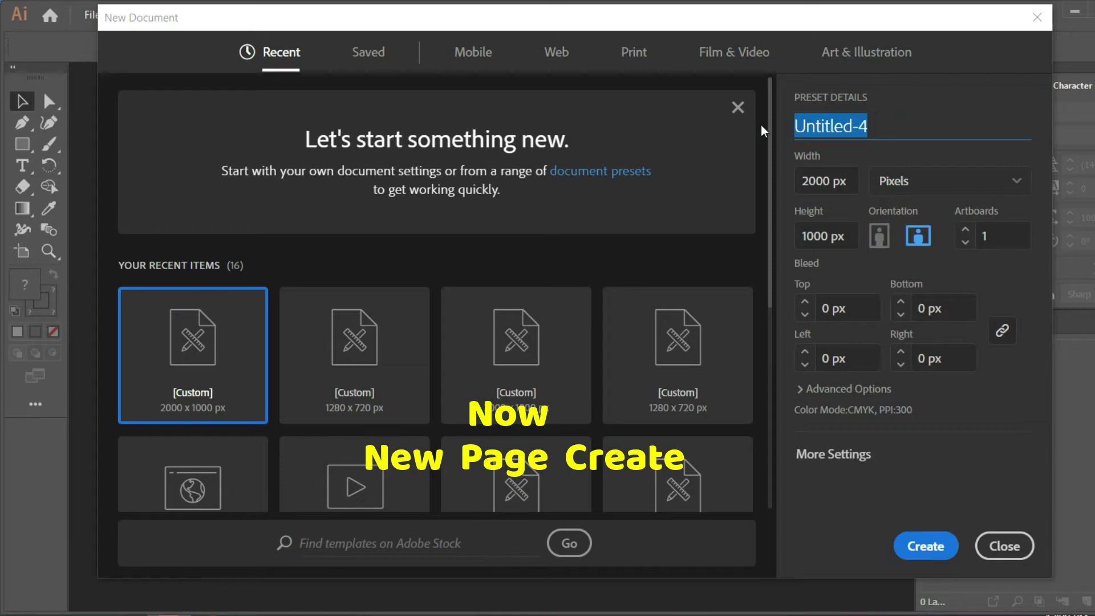
type("Y")
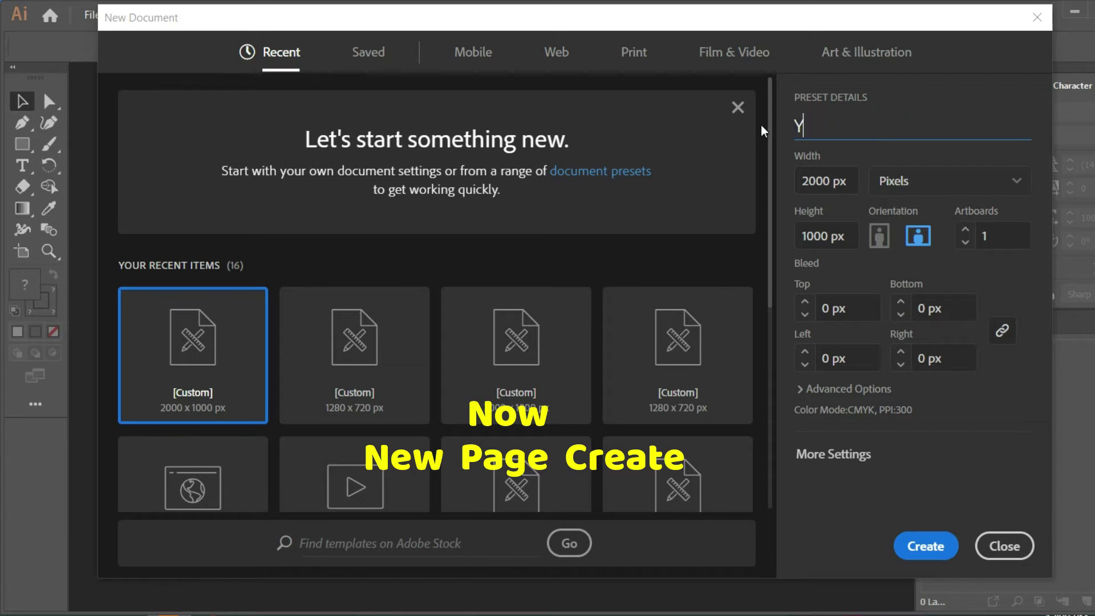
type("out")
type("ube")
type(" Thu")
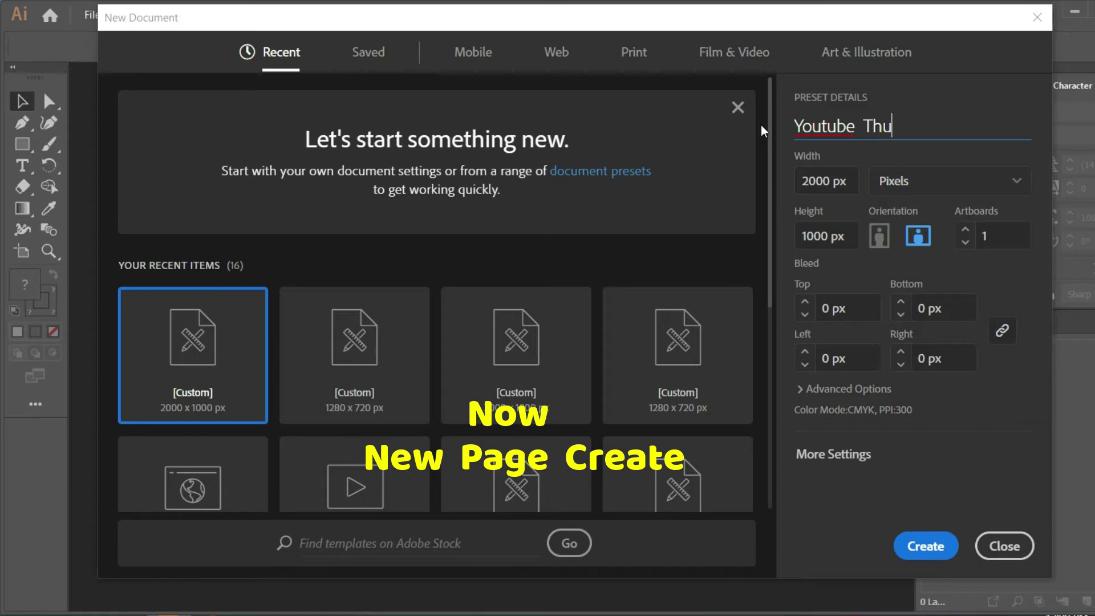
type("mb")
type("i")
key("BackSpace")
type("nail")
- Create a 1280 × 720 px RGB document with Screen (72 ppi) raster effects and Pixel preview
left_click(827, 181)
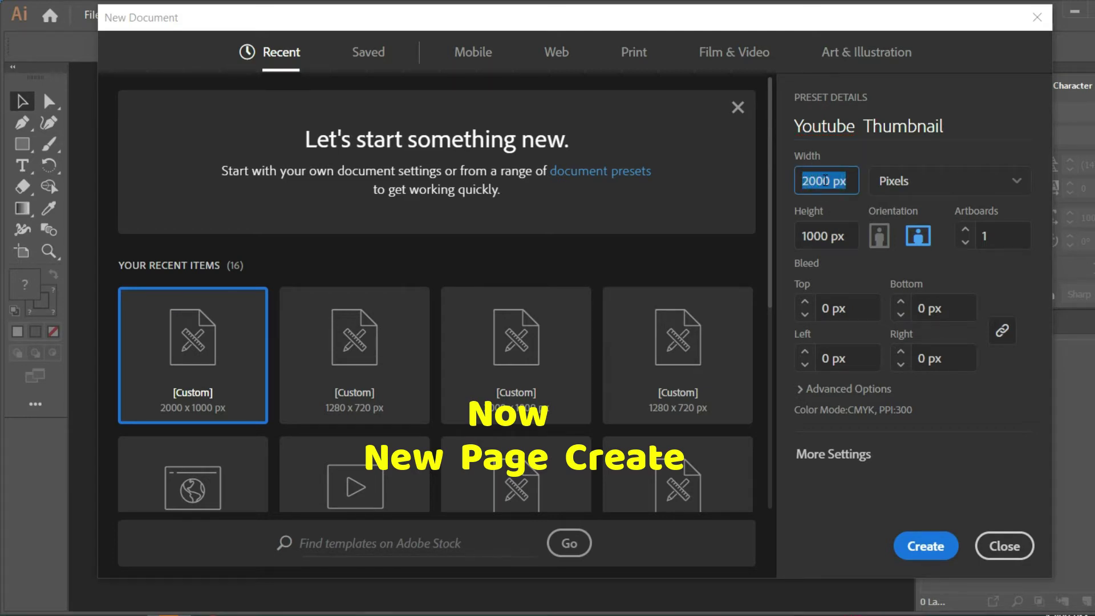
type("1280")
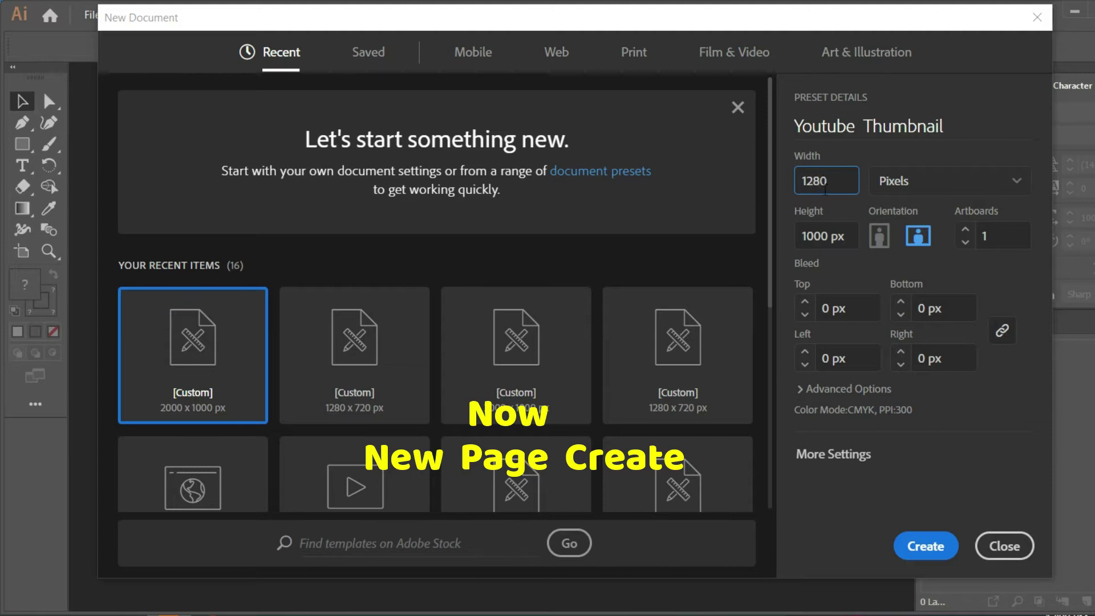
left_click(821, 244)
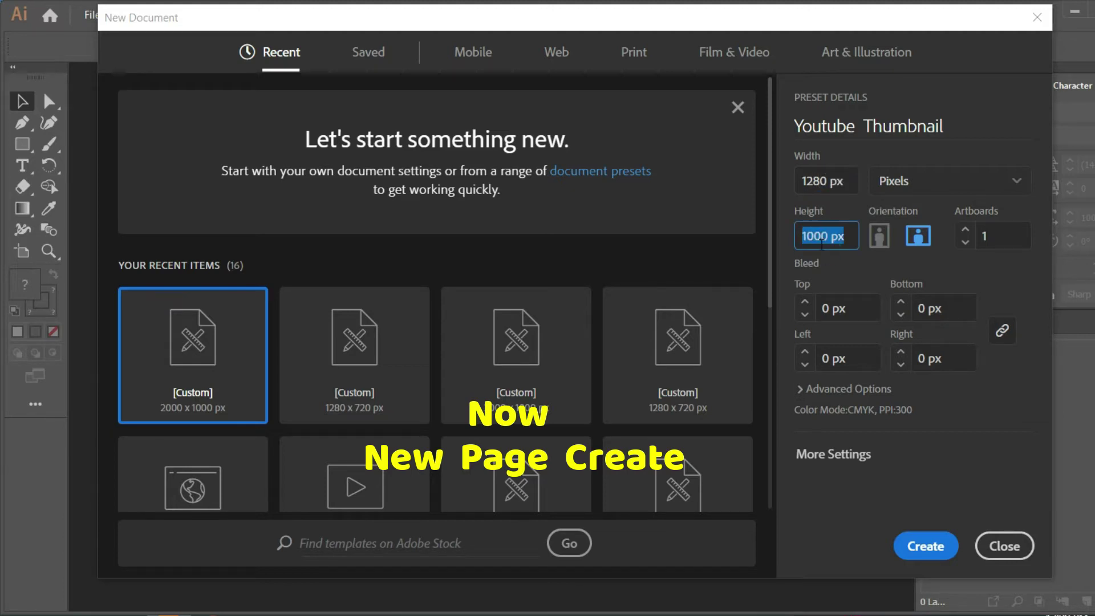
type("720")
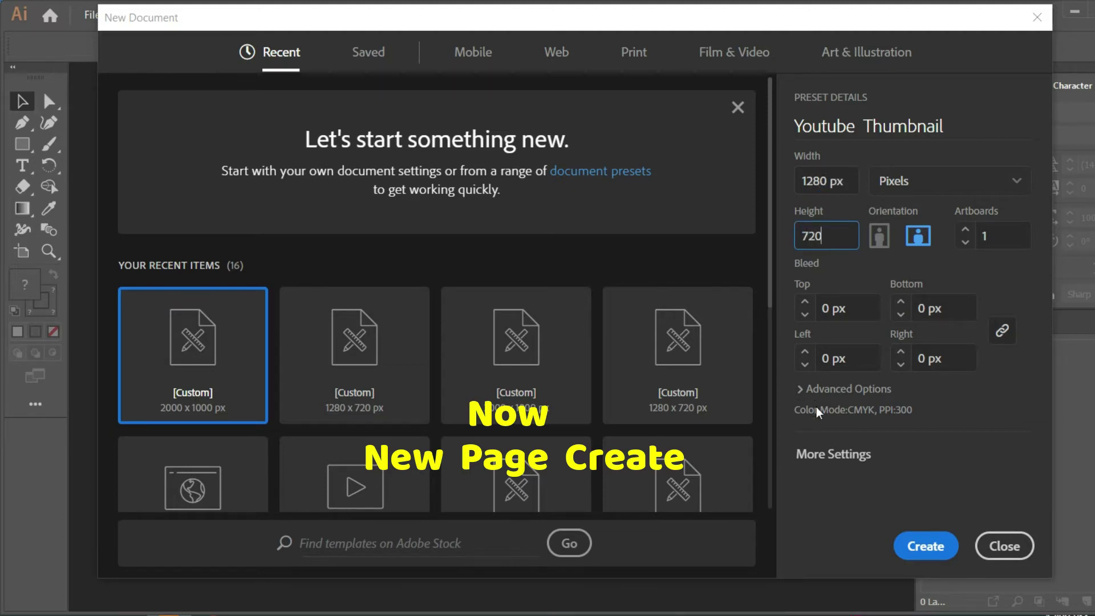
left_click(840, 391)
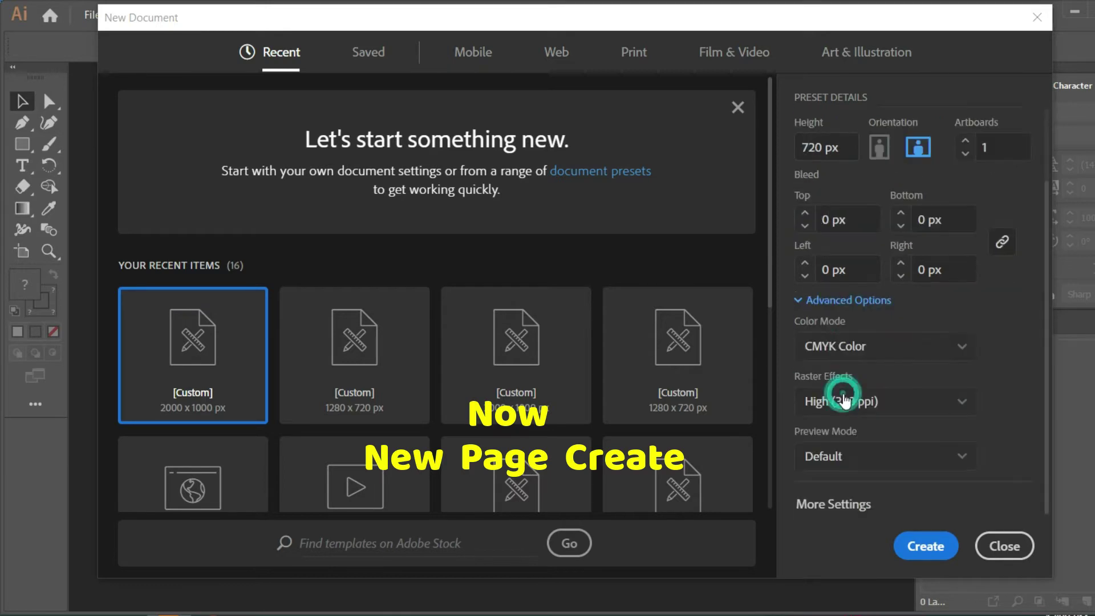
left_click(958, 351)
left_click(892, 383)
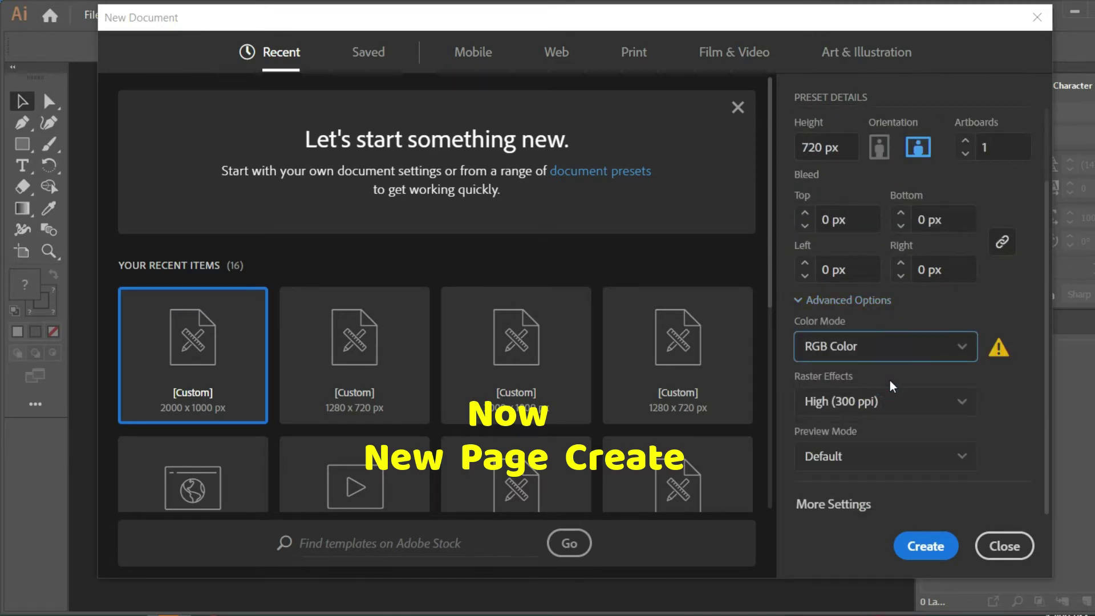
left_click(957, 401)
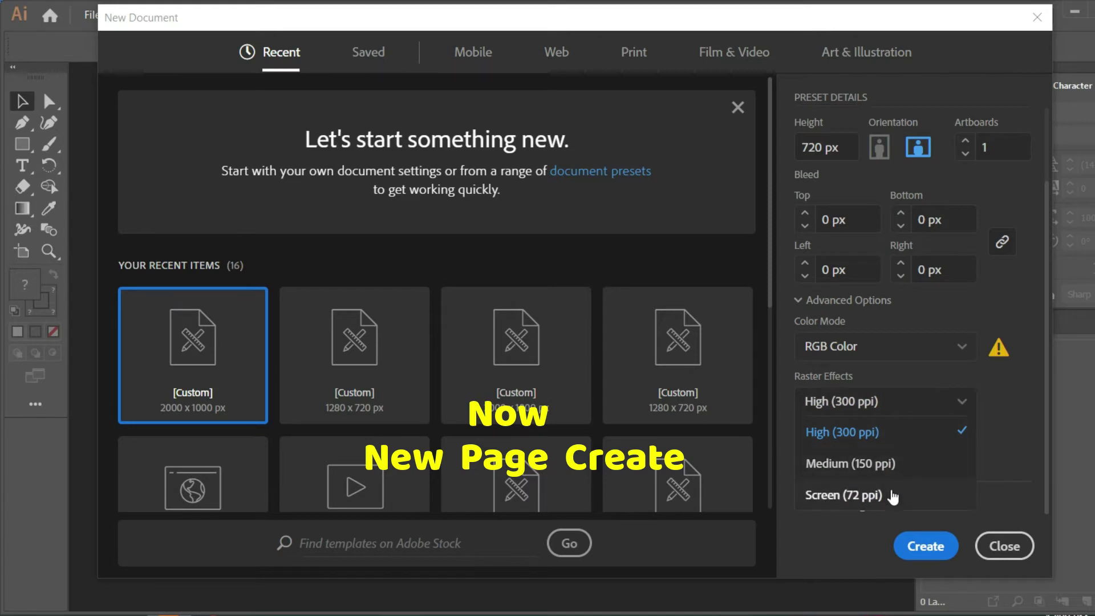
left_click(893, 497)
left_click(962, 457)
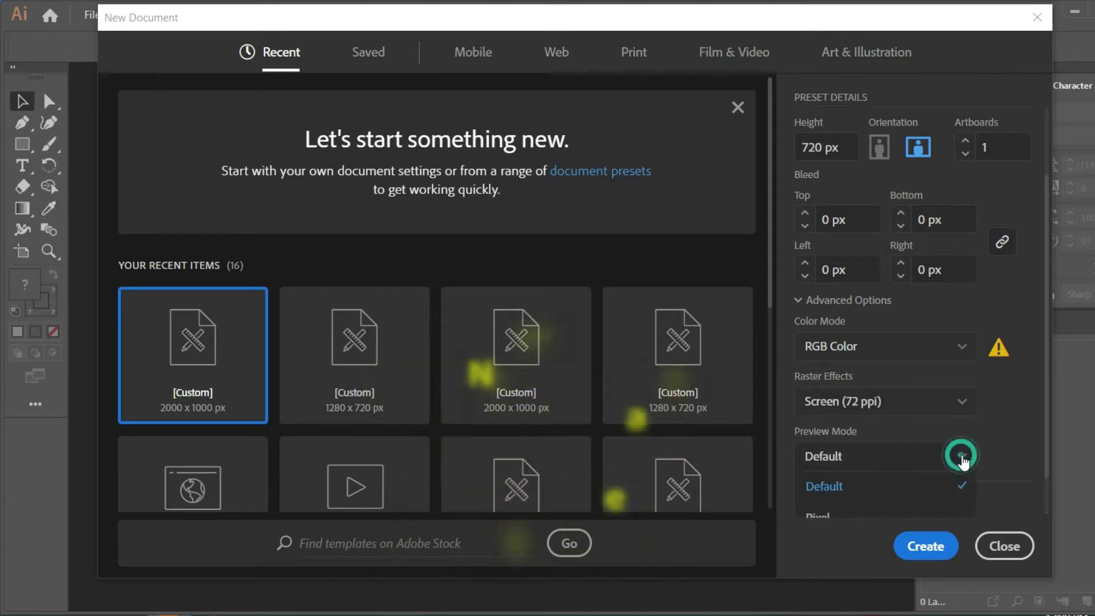
left_click(826, 479)
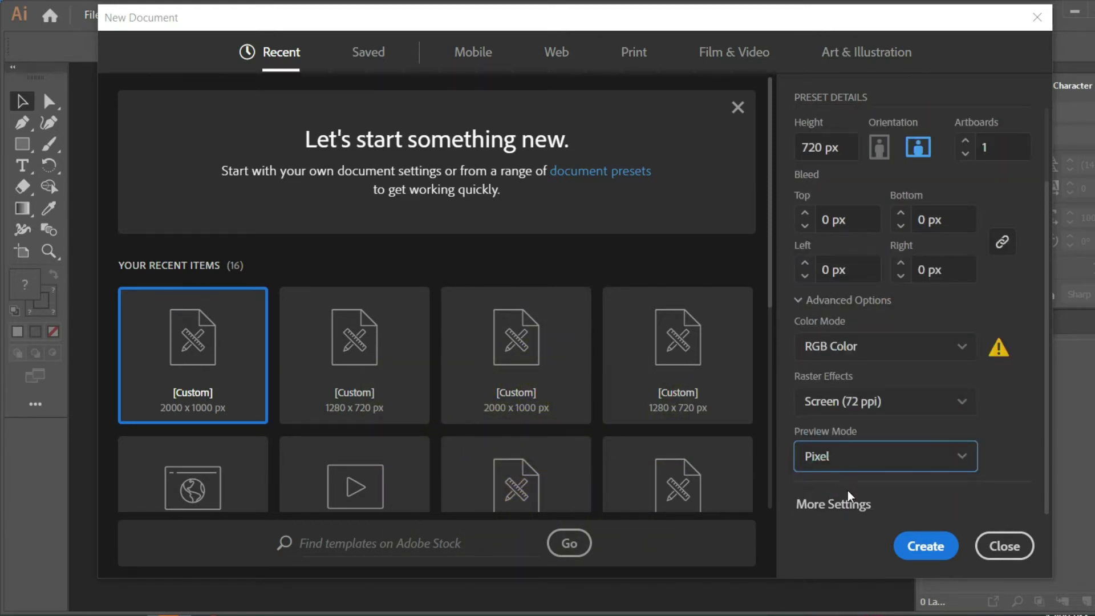
left_click(913, 551)
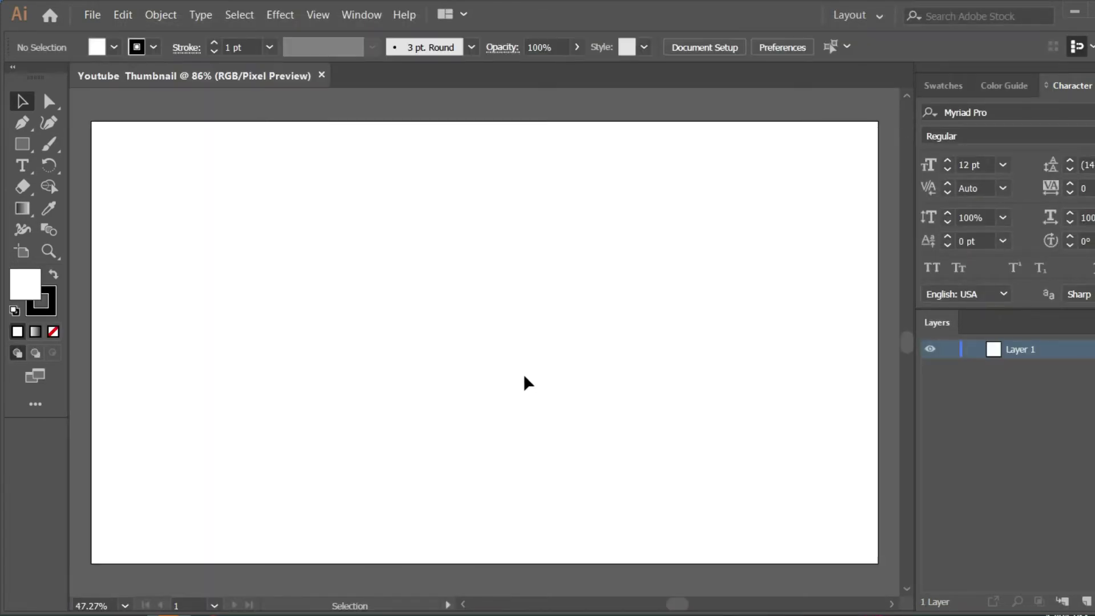
- Draw a rectangle covering the whole artboard
scroll(516, 374, "down", 2)
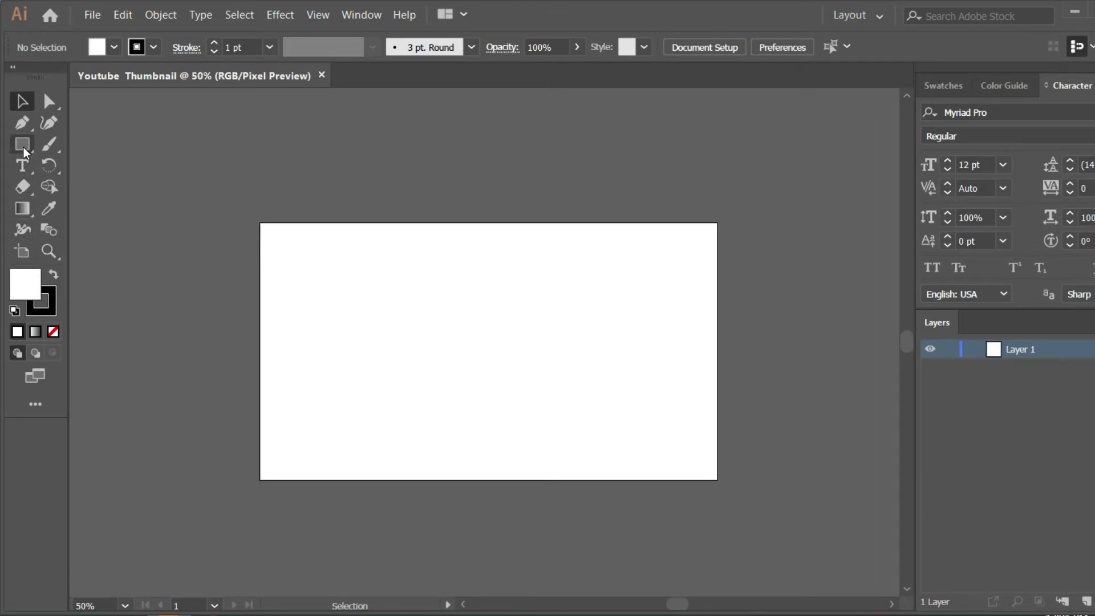
left_click_drag(22, 147, 87, 145)
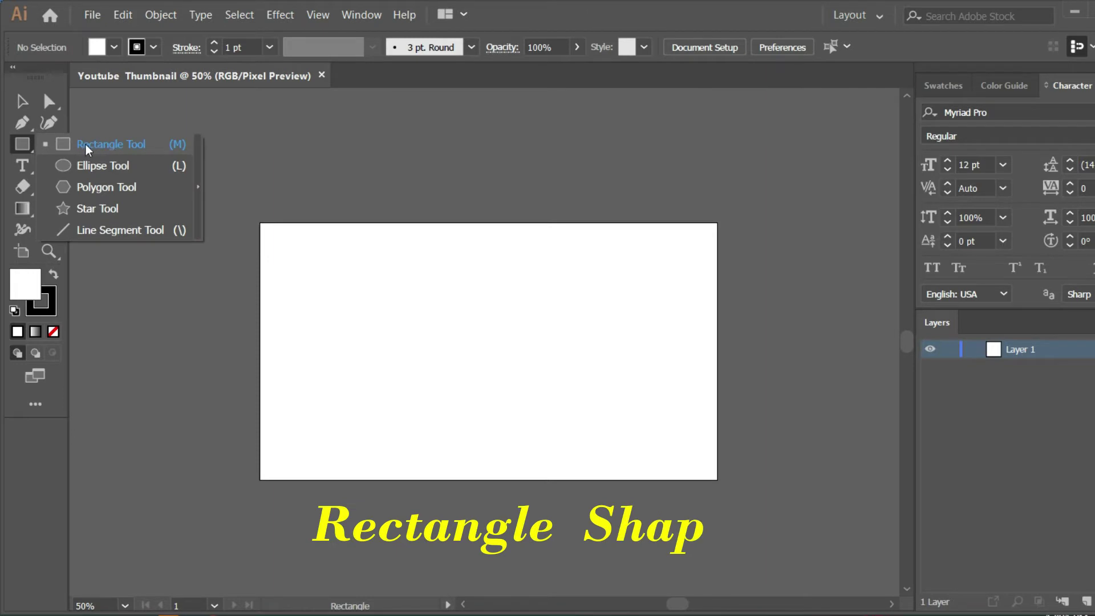
left_click(119, 145)
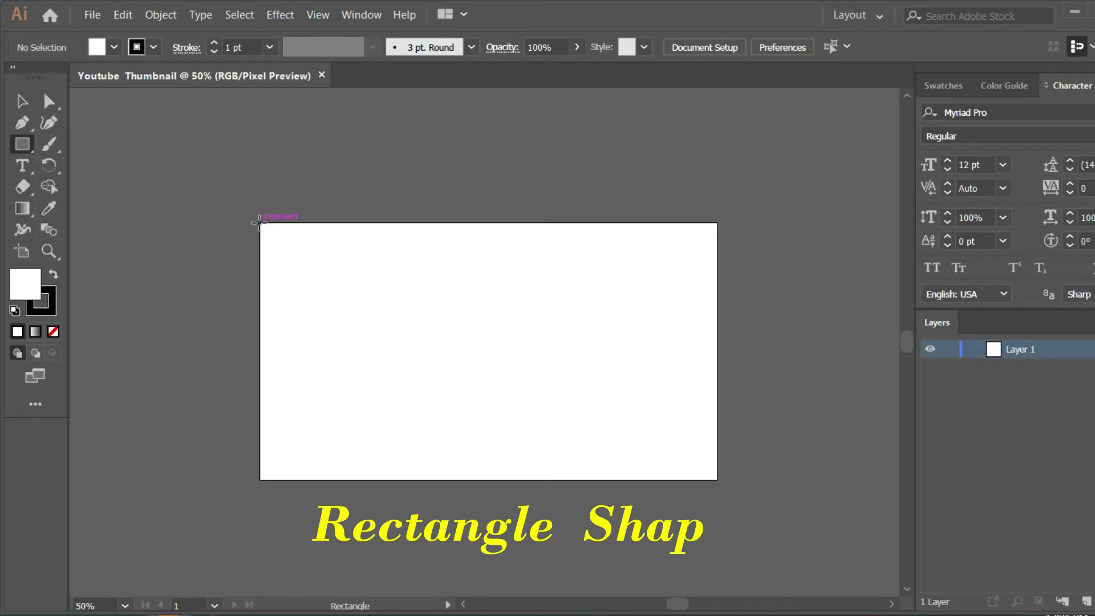
left_click_drag(259, 223, 717, 478)
key("t")
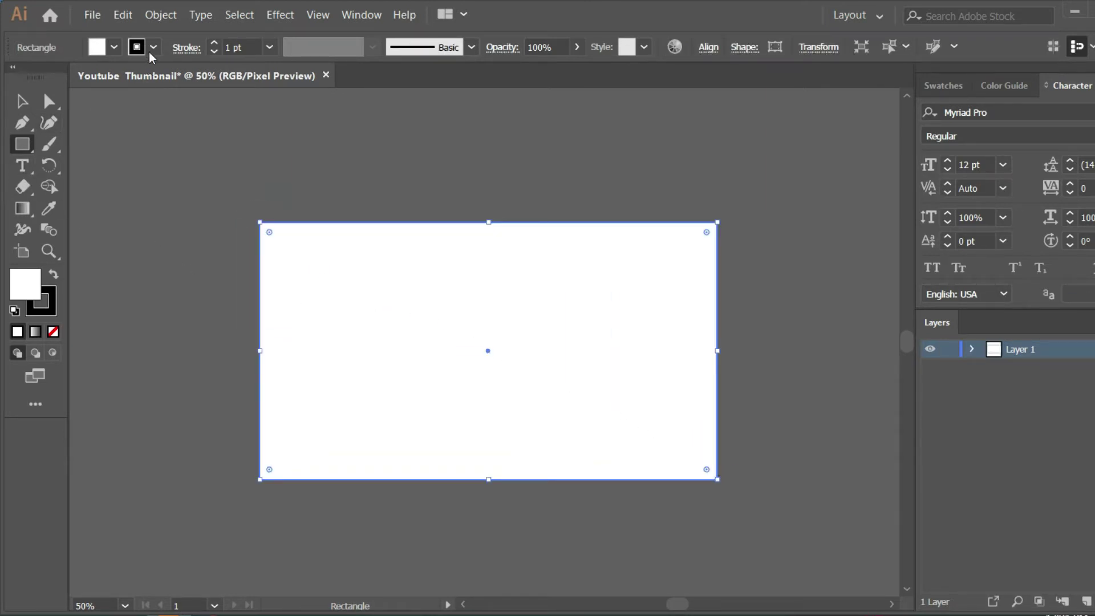
- Give the rectangle no stroke and a dark navy fill
left_click(152, 47)
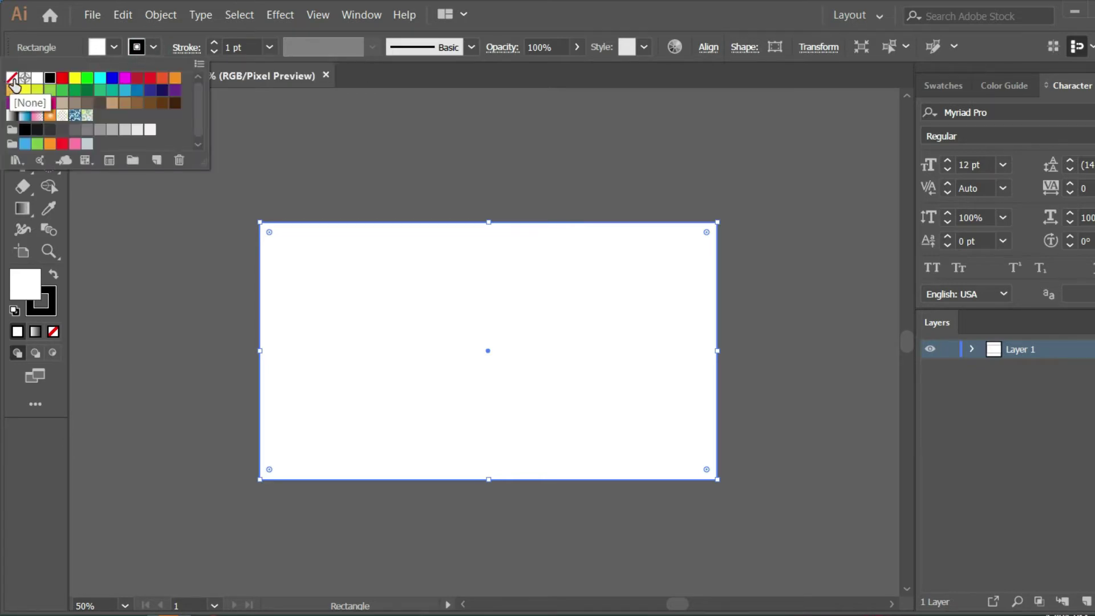
left_click(12, 77)
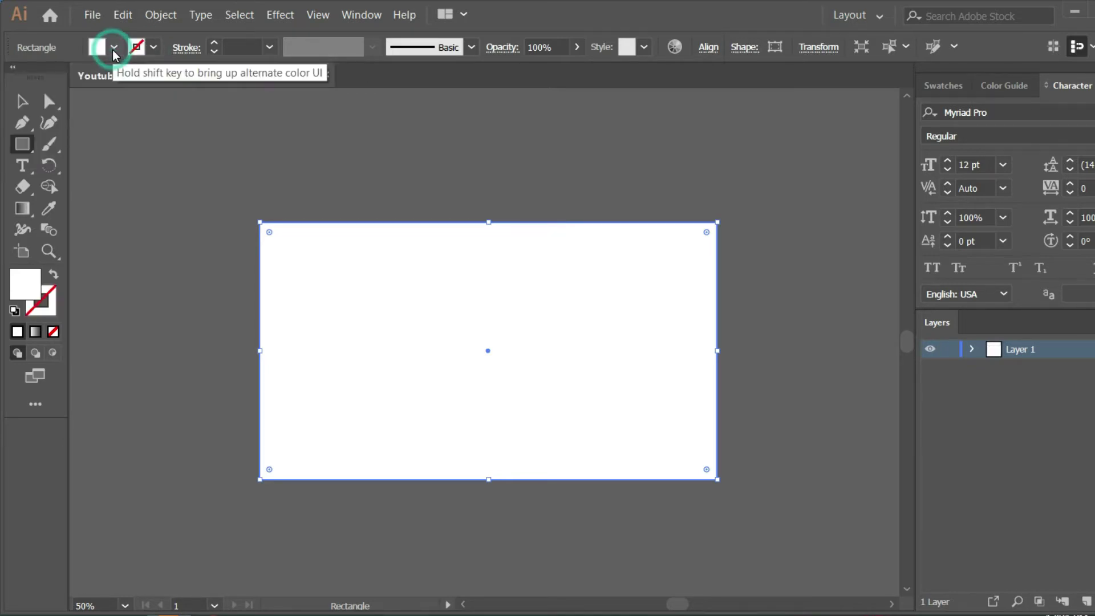
left_click(114, 47)
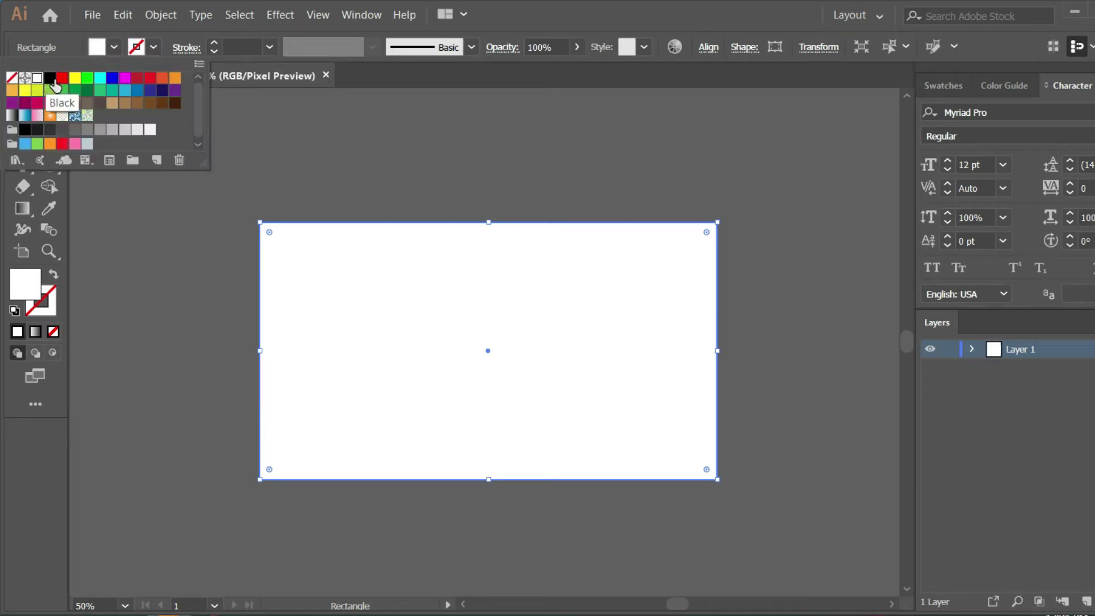
left_click(163, 90)
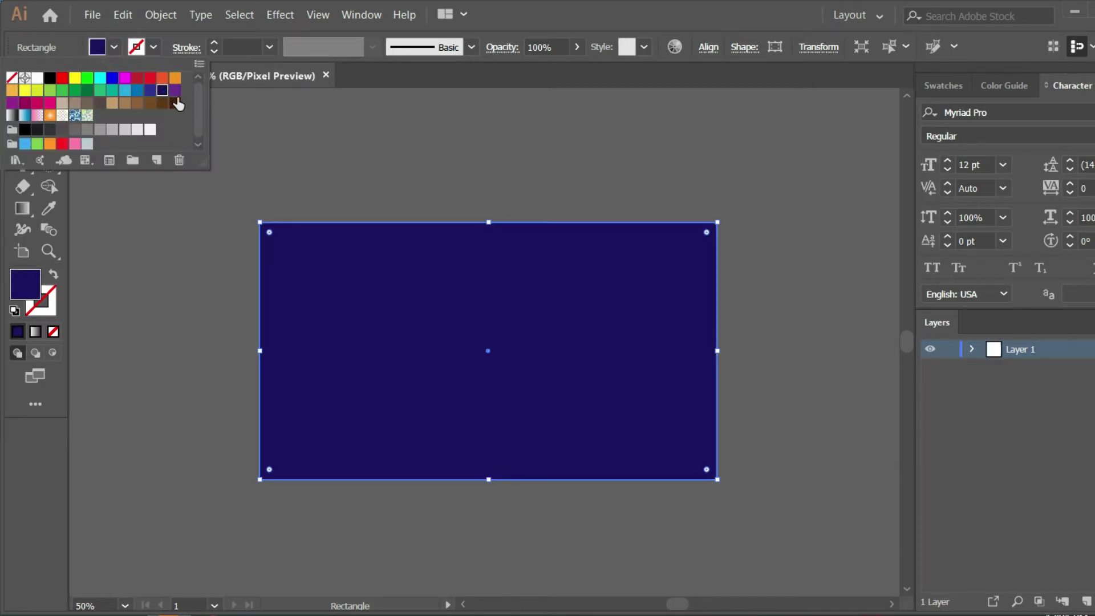
left_click(112, 51)
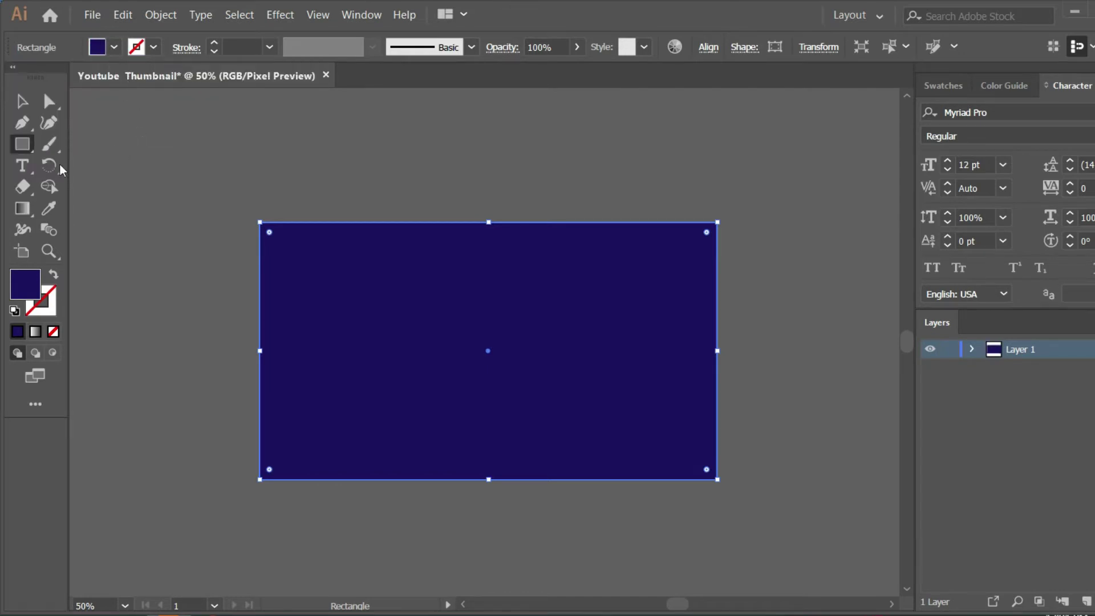
left_click(21, 101)
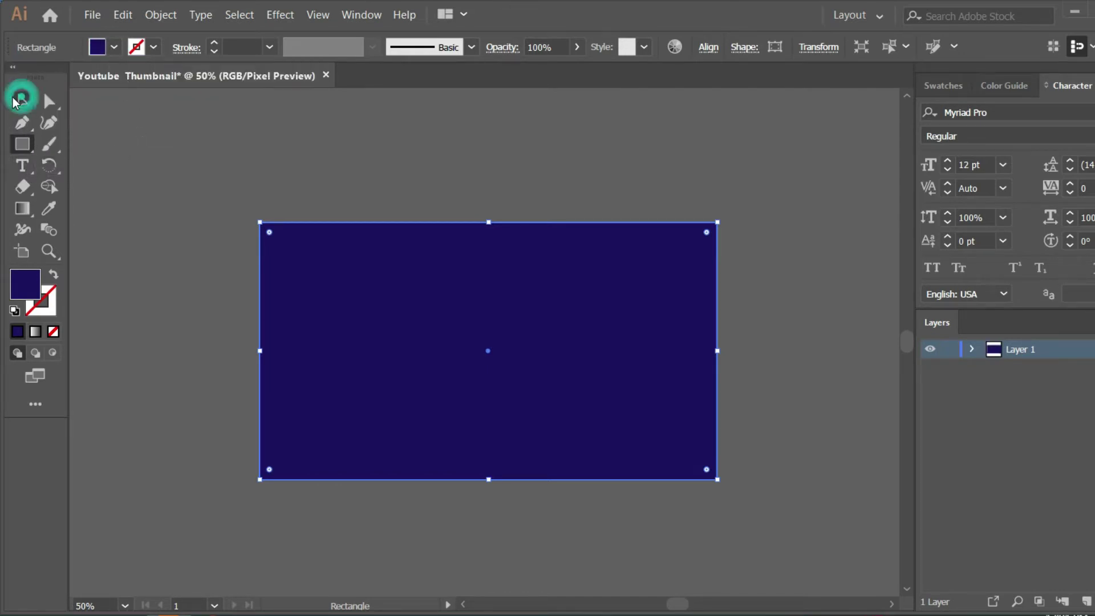
- Draw a text frame above the artboard at 120 pt and type 'How to Delete'
left_click(23, 165)
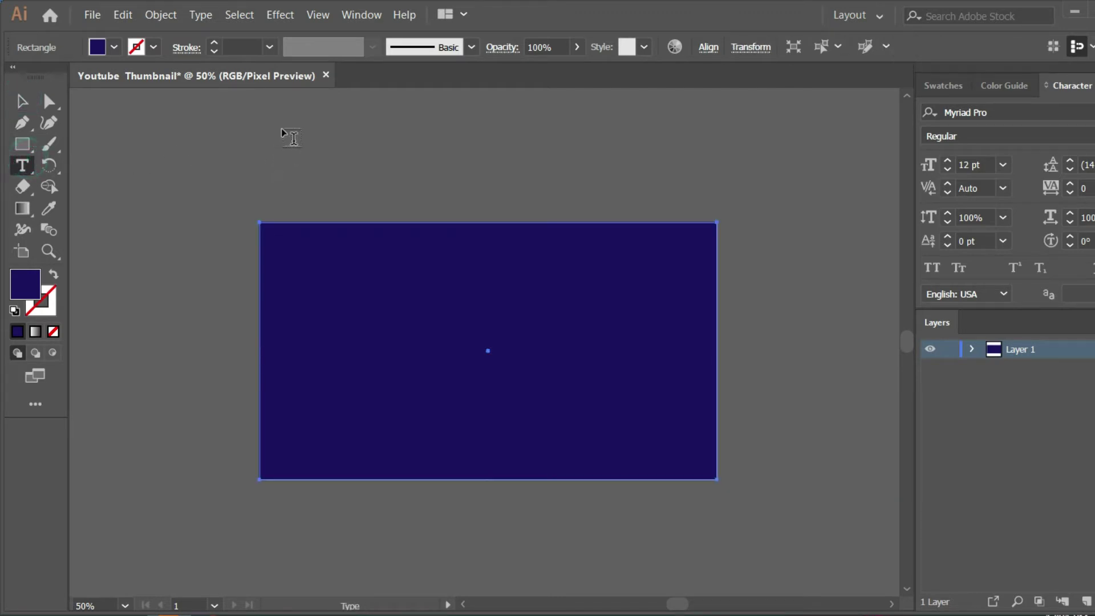
left_click_drag(282, 123, 685, 201)
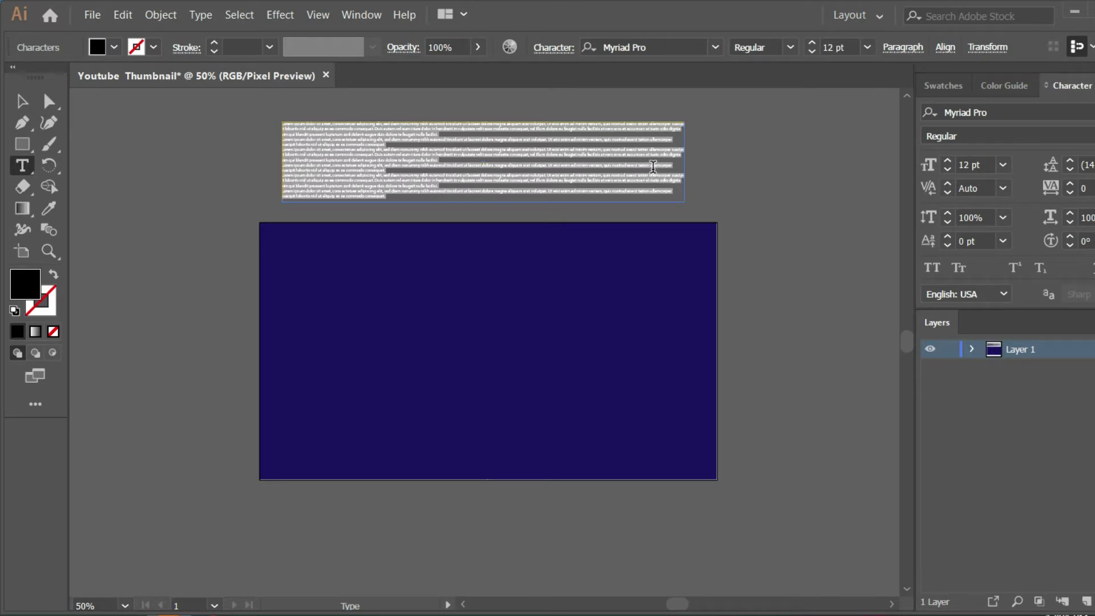
key("BackSpace")
left_click(832, 46)
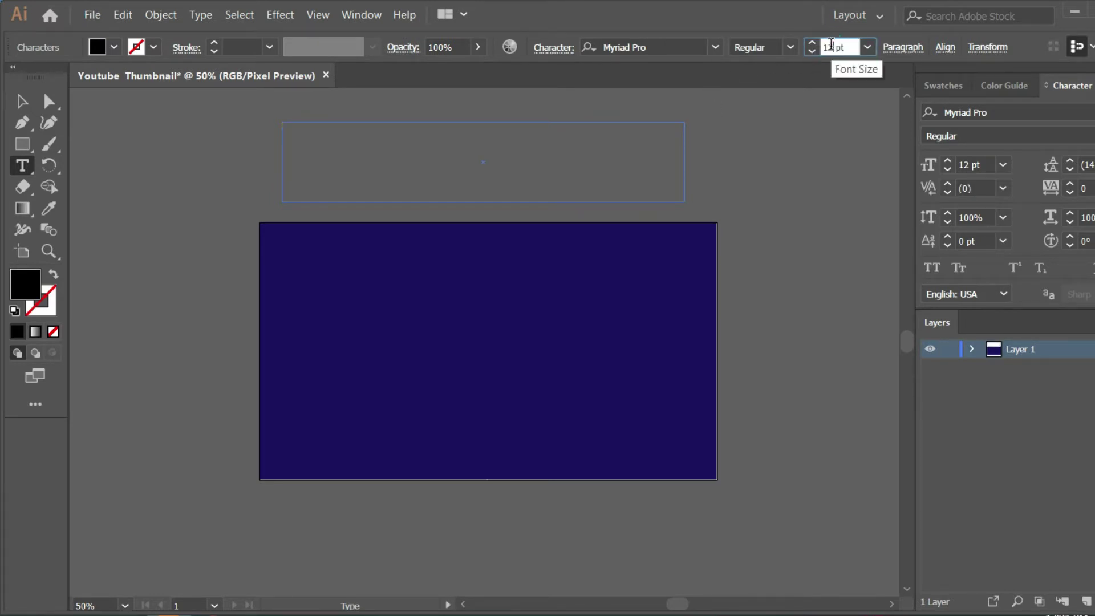
key("BackSpace")
type("0")
key("Return")
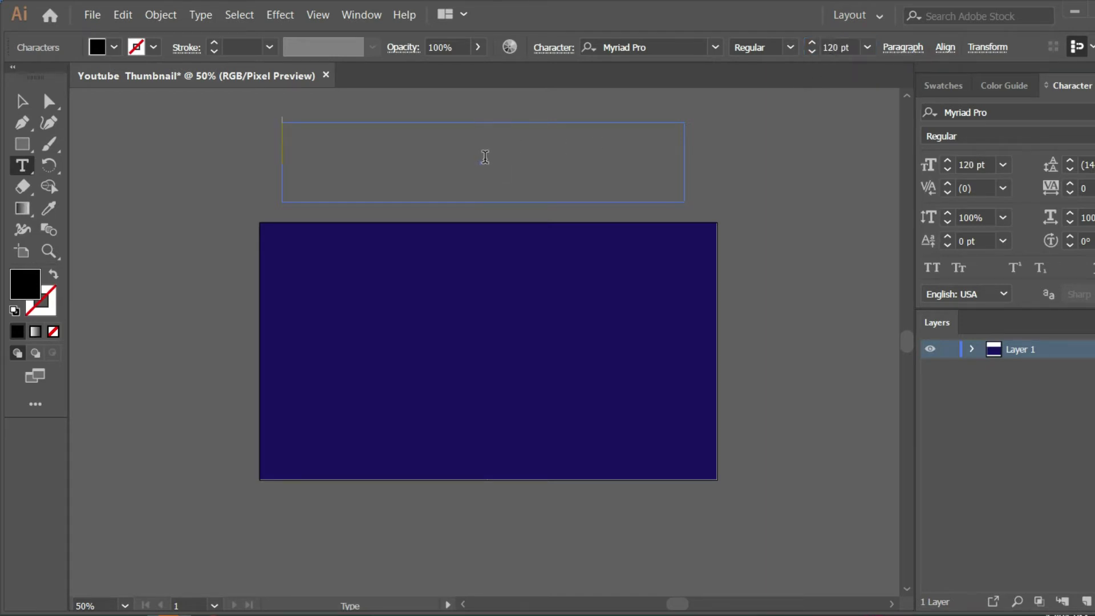
type("Ho")
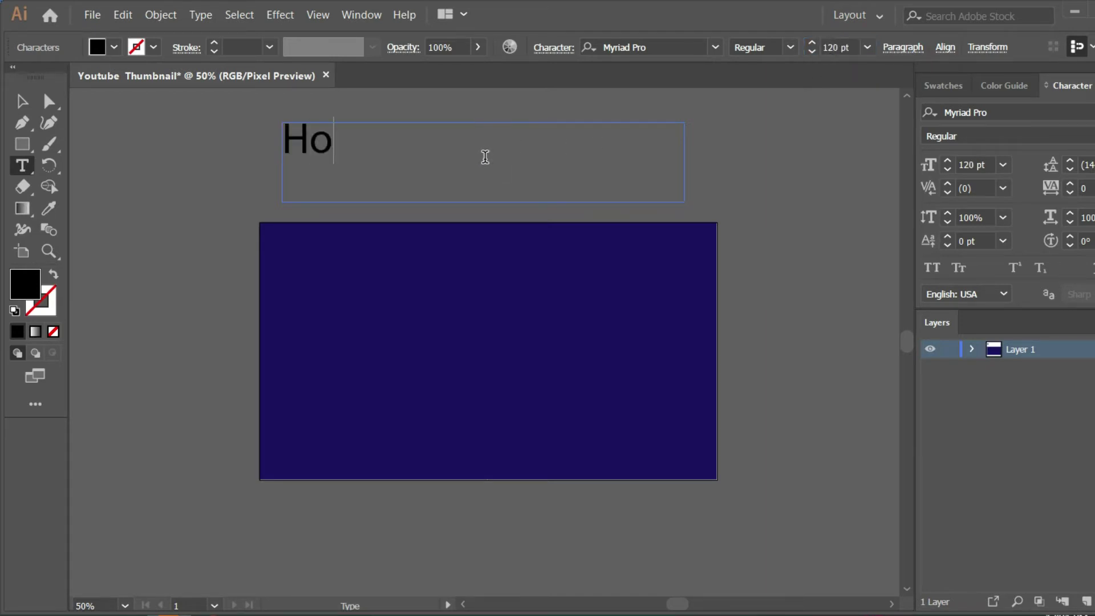
type("w ")
type(" t")
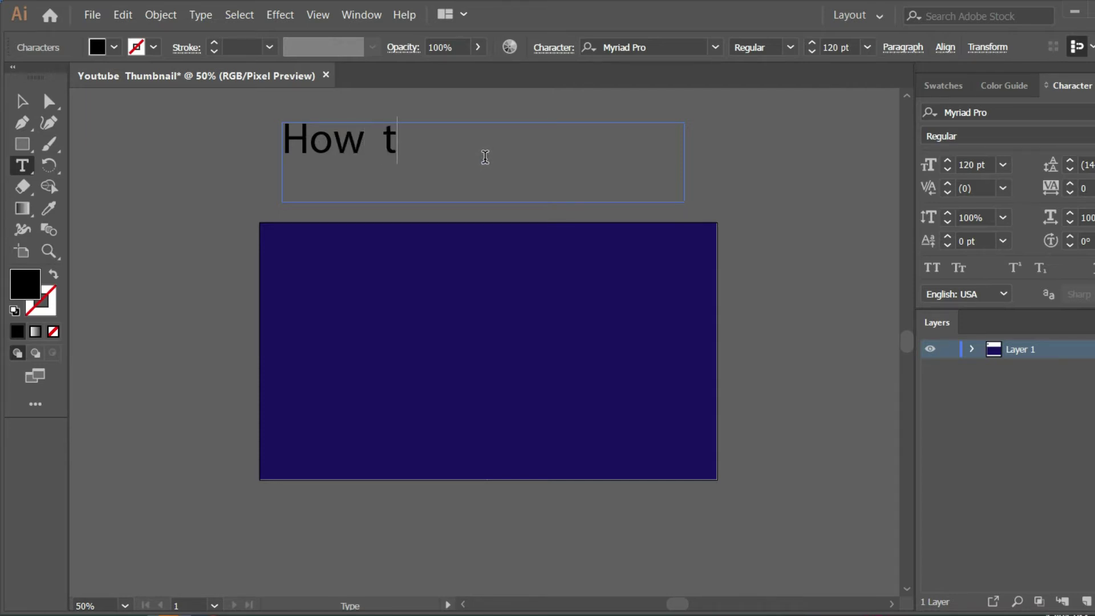
type("o  ")
type("Delet")
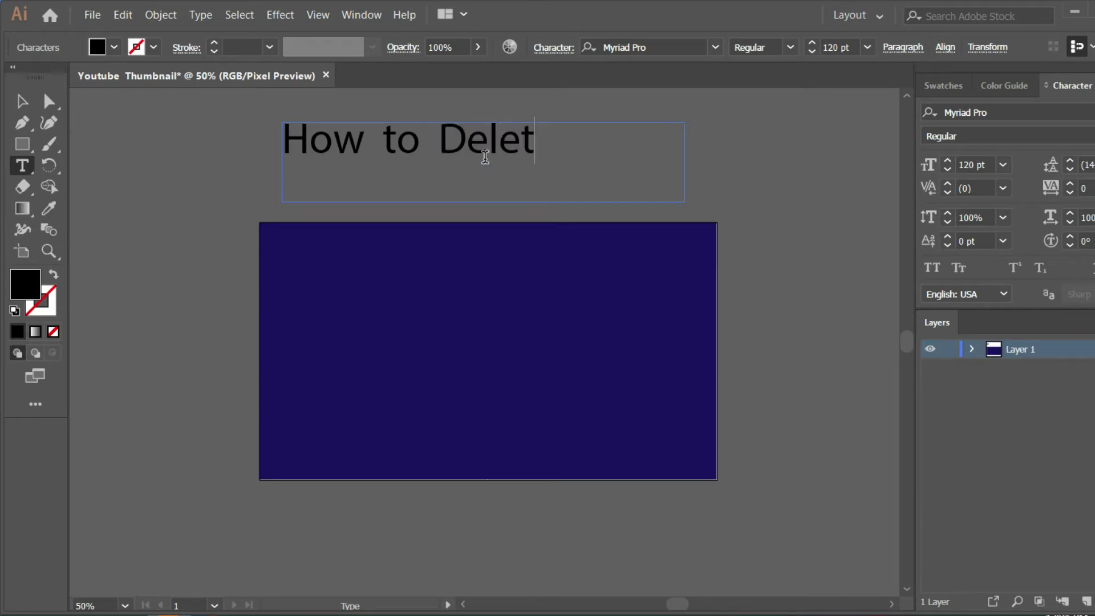
type("e")
- Make the 'How to Delete' heading white Minion Variable Concept Semibold
mouse_move(562, 143)
left_mouse_down()
mouse_move(521, 143)
mouse_move(461, 113)
left_mouse_up()
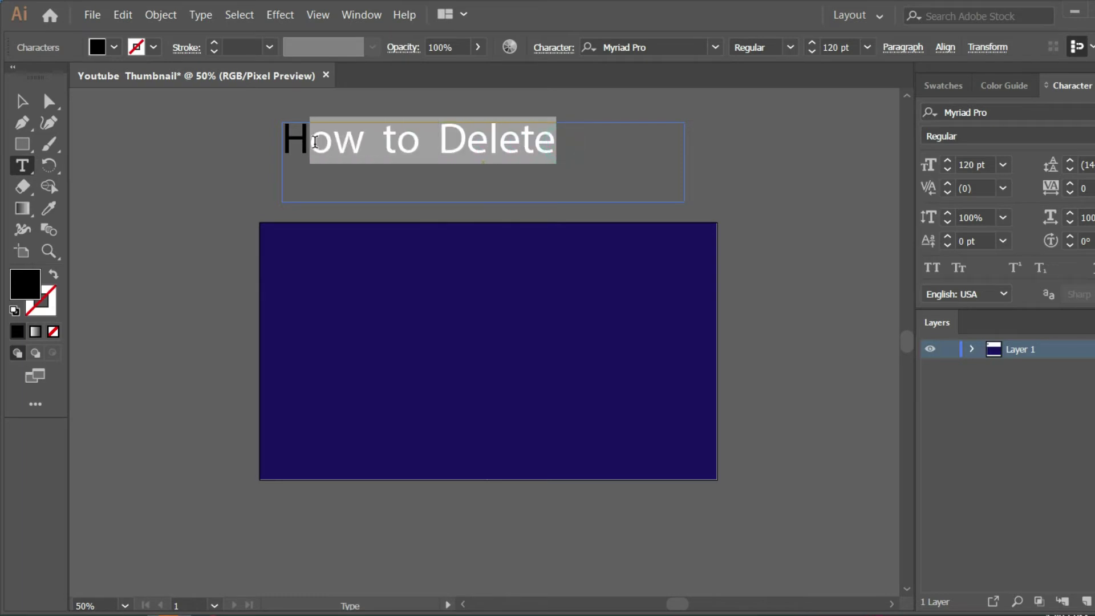
left_click(788, 49)
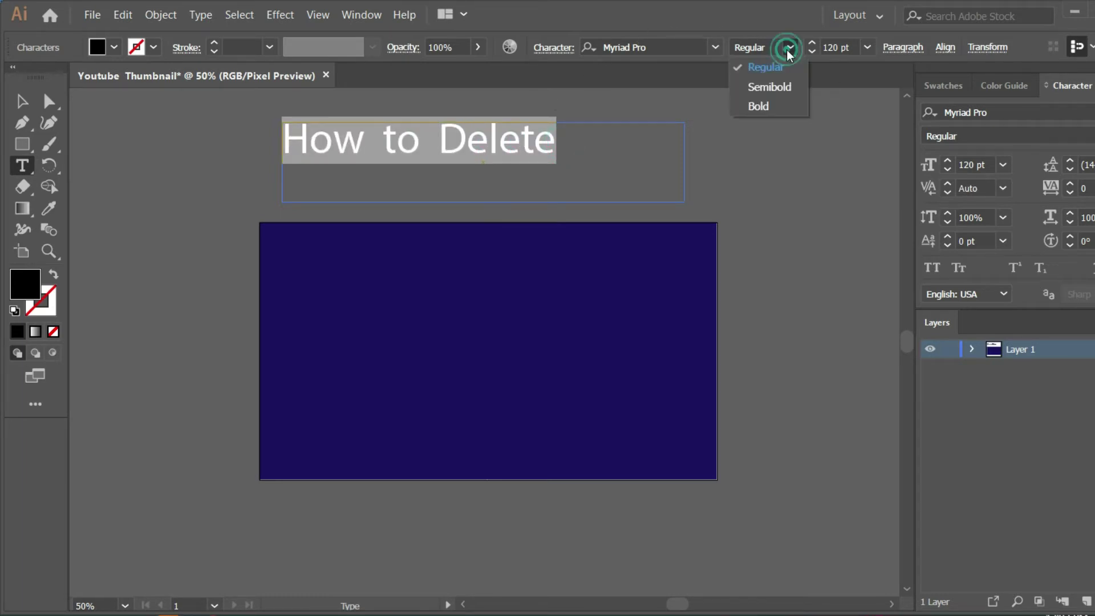
left_click(766, 90)
left_click(715, 48)
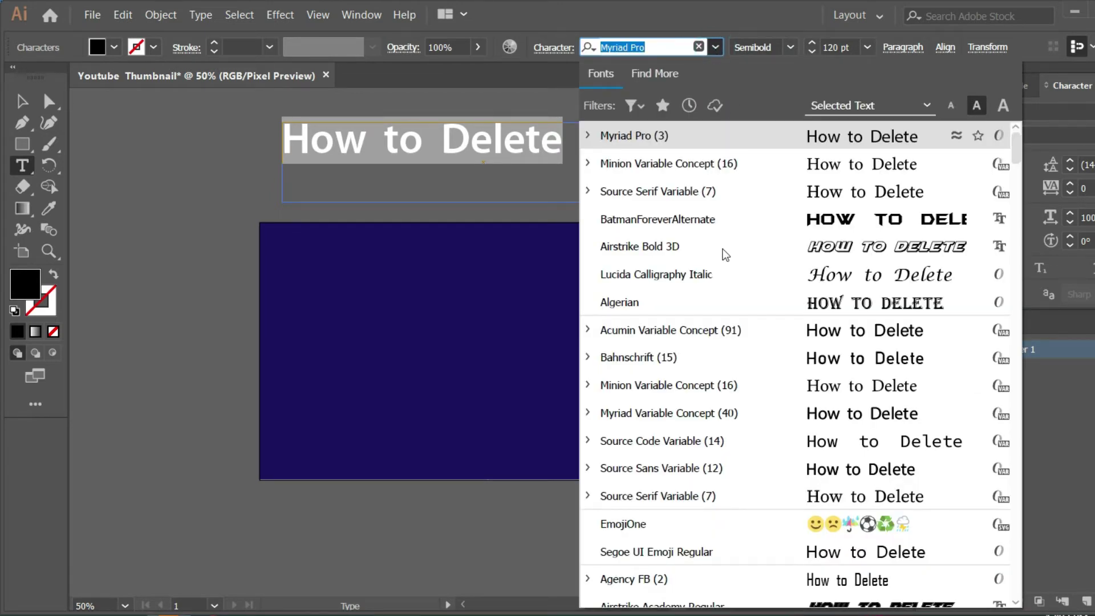
left_click(725, 391)
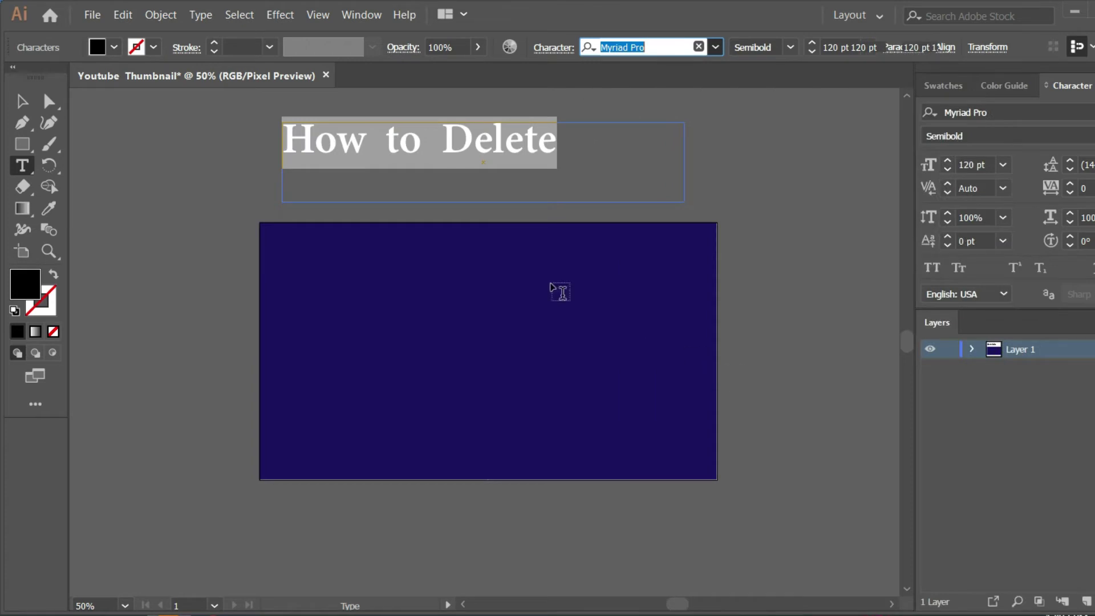
left_click(117, 47)
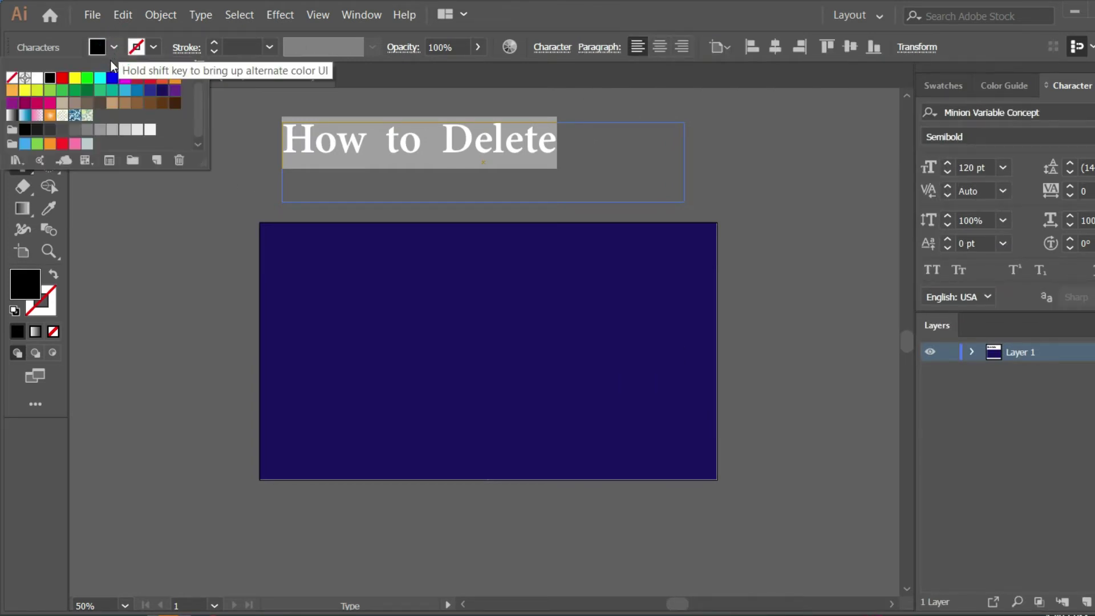
left_click(37, 77)
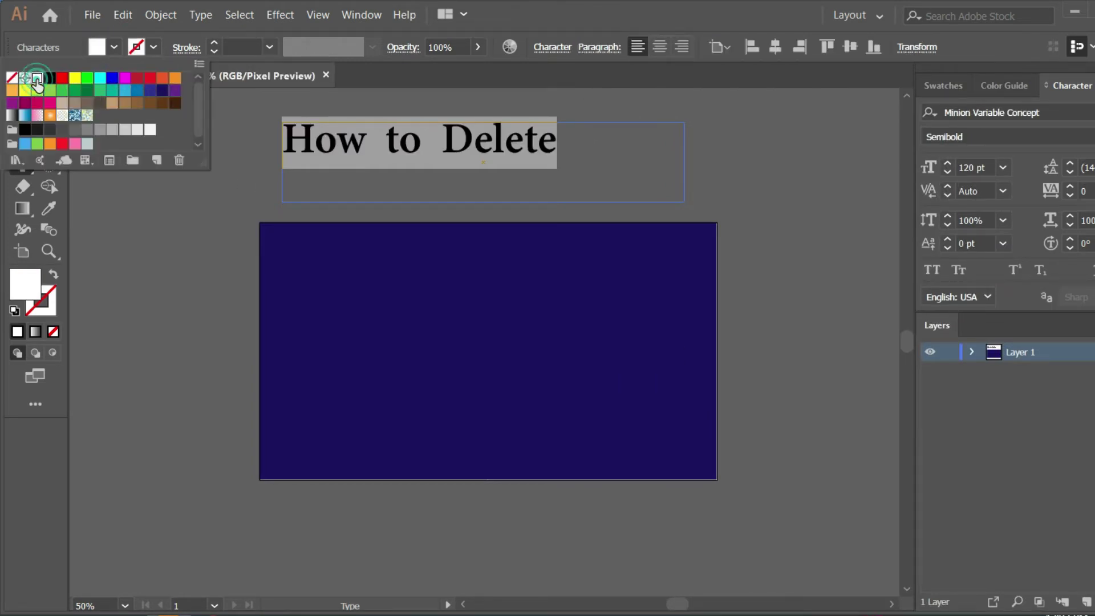
left_click(114, 48)
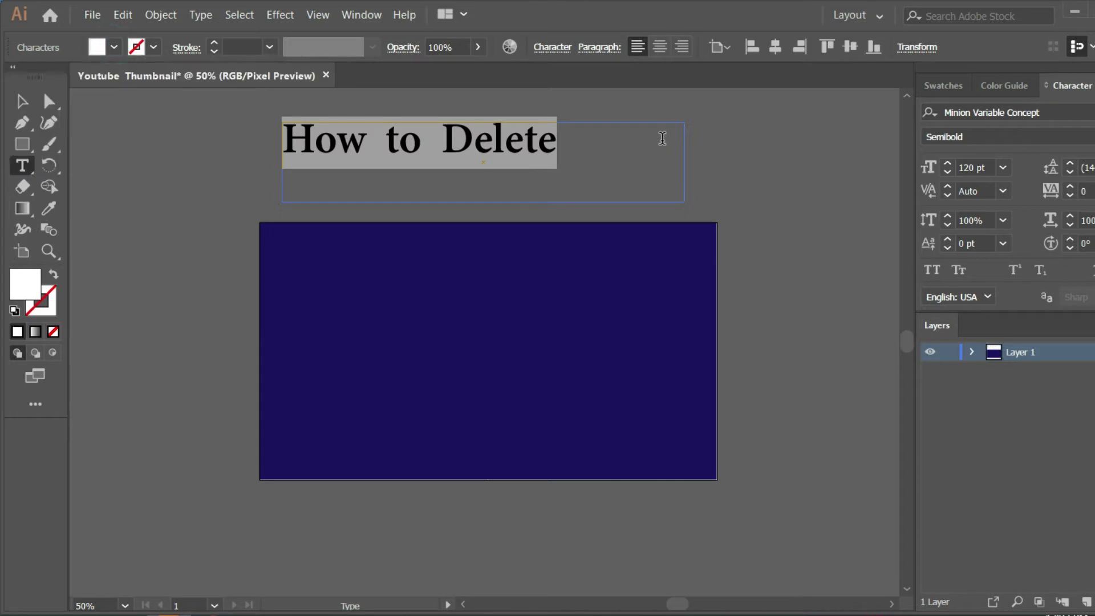
left_click(19, 103)
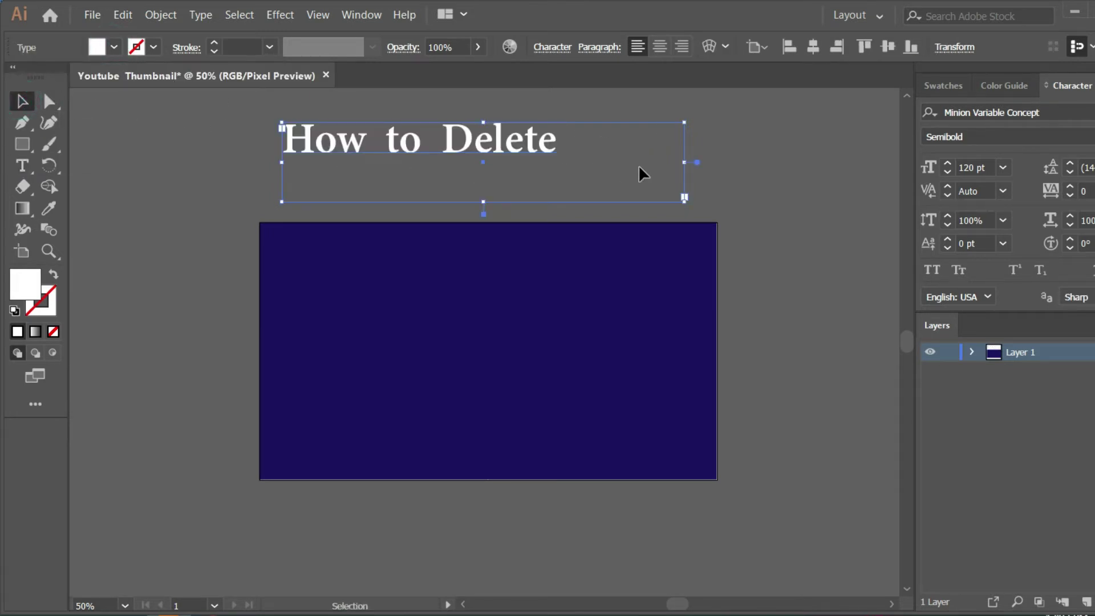
- Trim the heading frame to one line and move it to the top of the navy background
left_click_drag(685, 165, 560, 163)
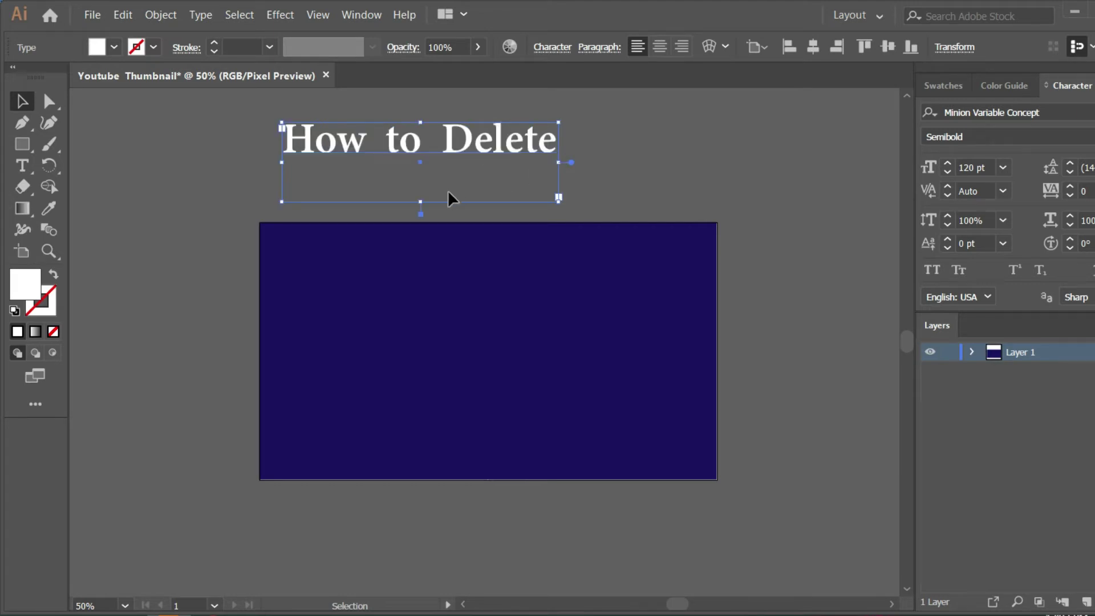
left_click_drag(422, 202, 424, 163)
left_click_drag(482, 138, 547, 287)
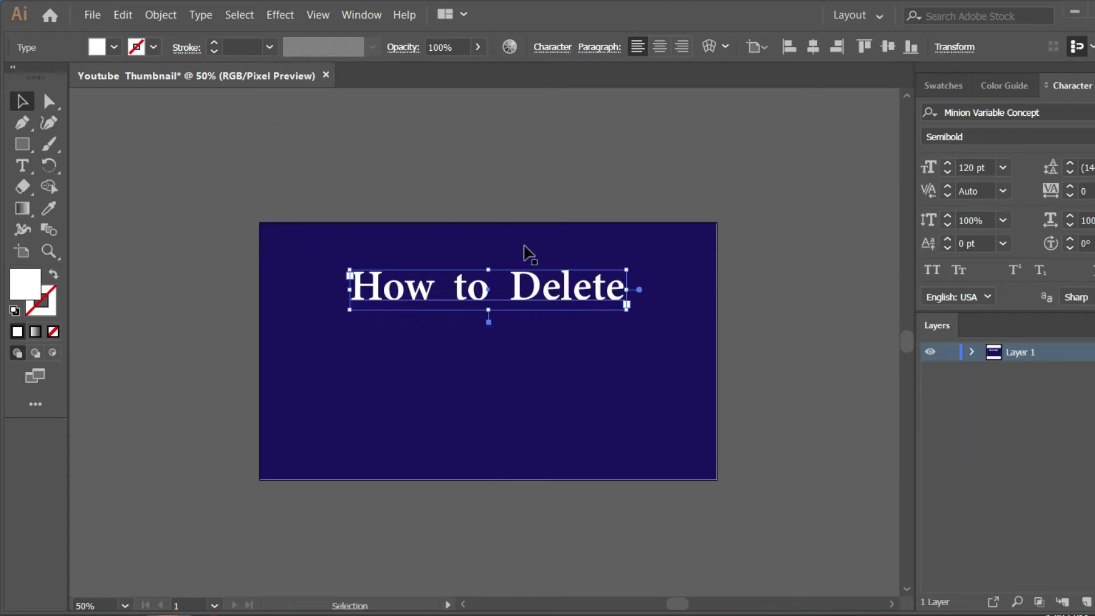
left_click(28, 171)
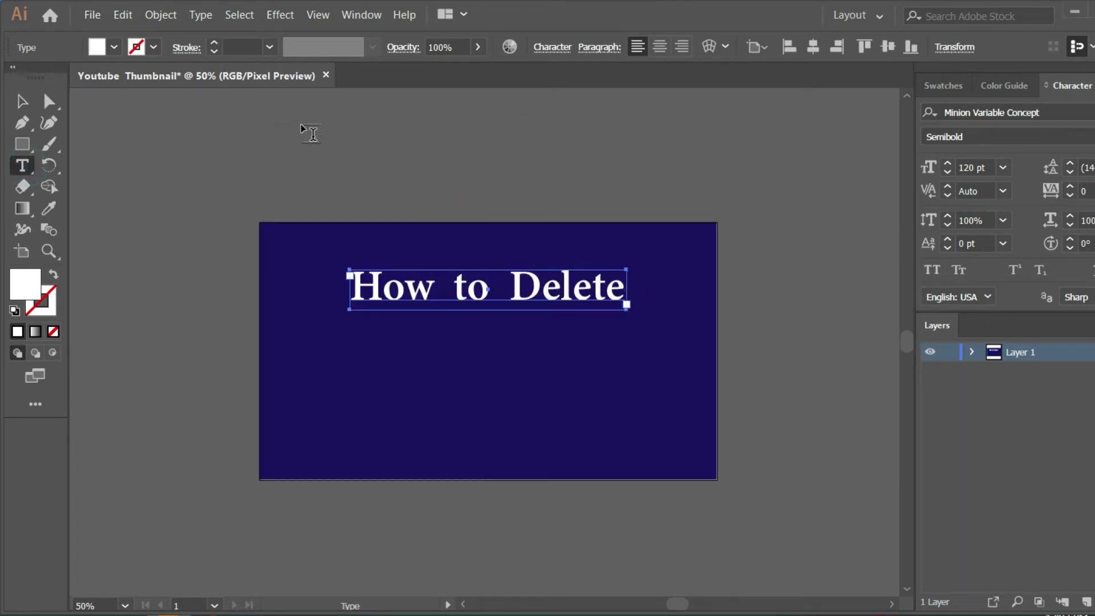
- Type 'Gmail Account' in a new text frame and make it white
left_click_drag(302, 126, 643, 195)
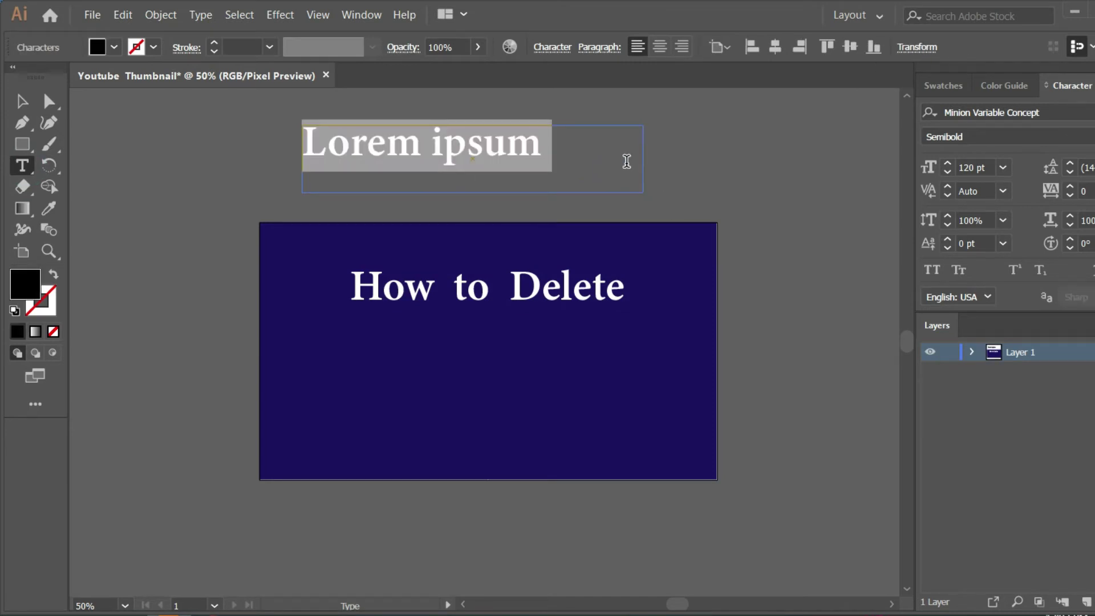
type("G")
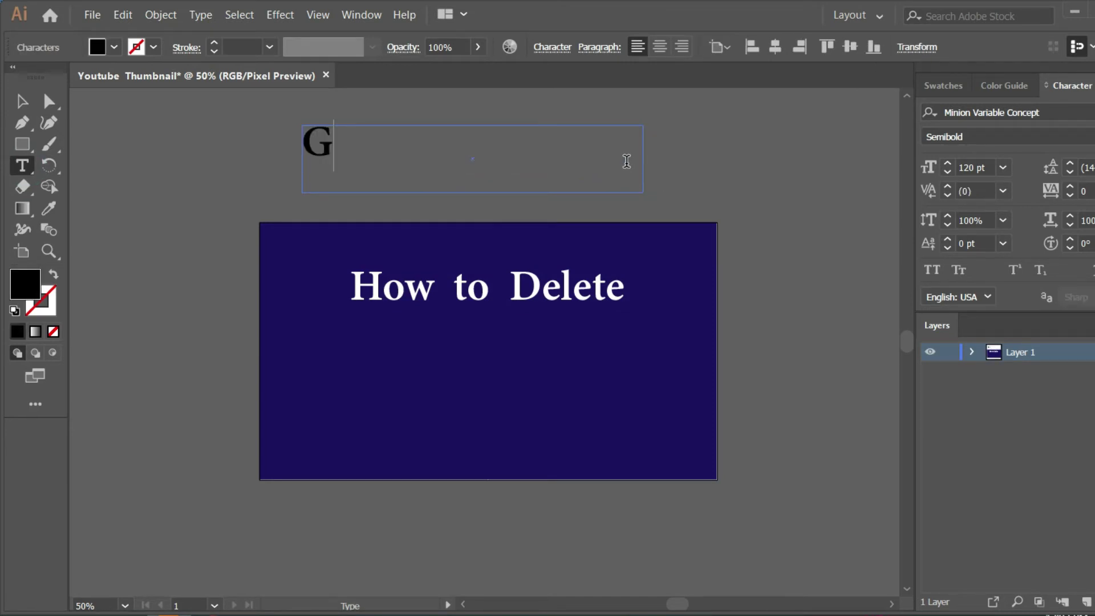
type("mail  ")
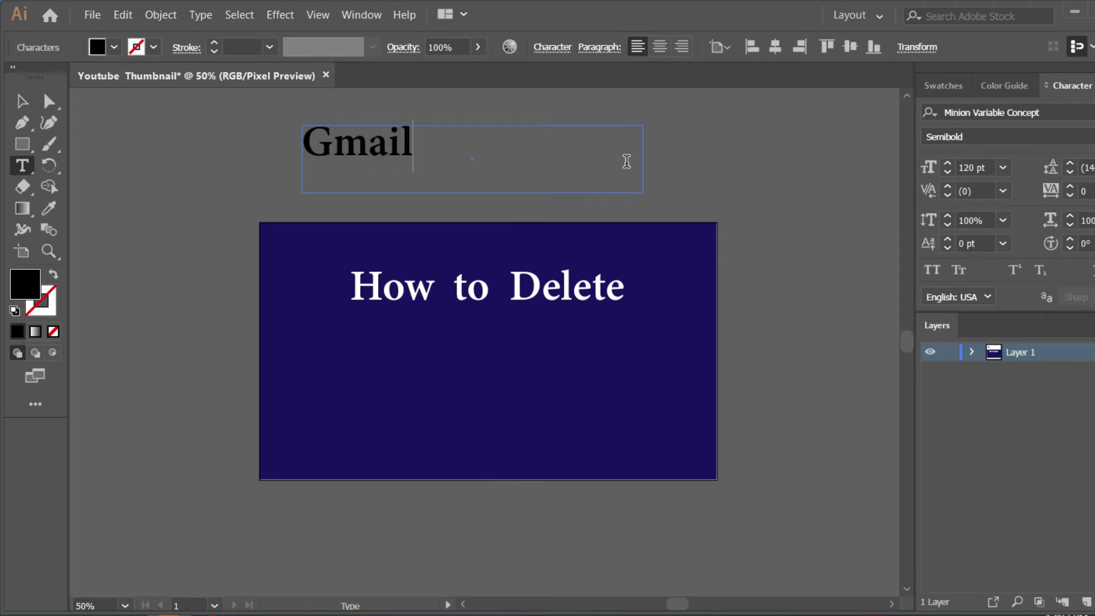
type("A")
type("cc")
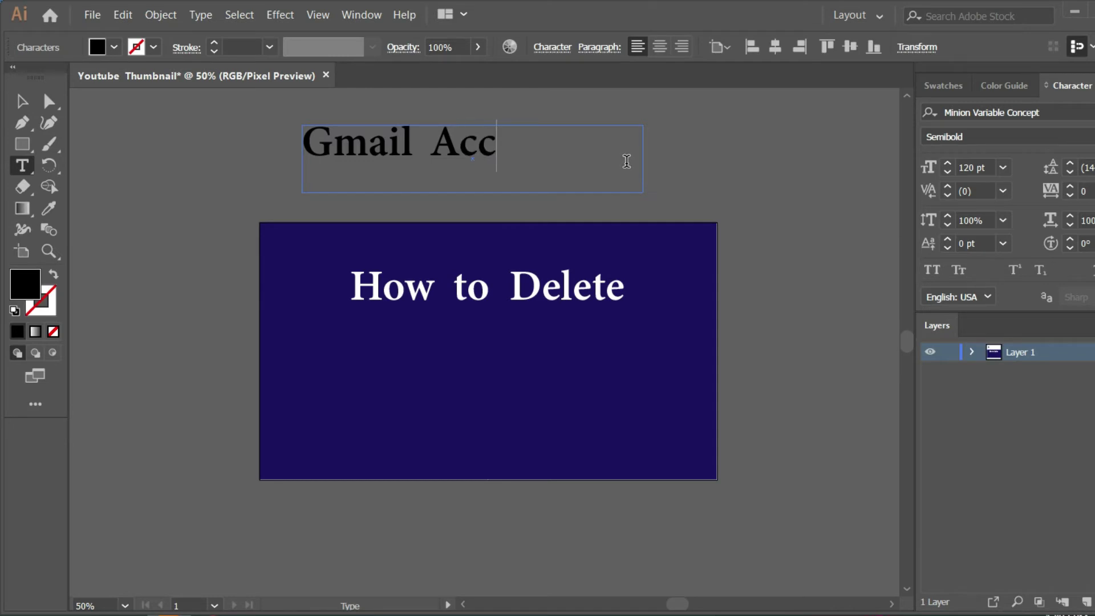
type("ount")
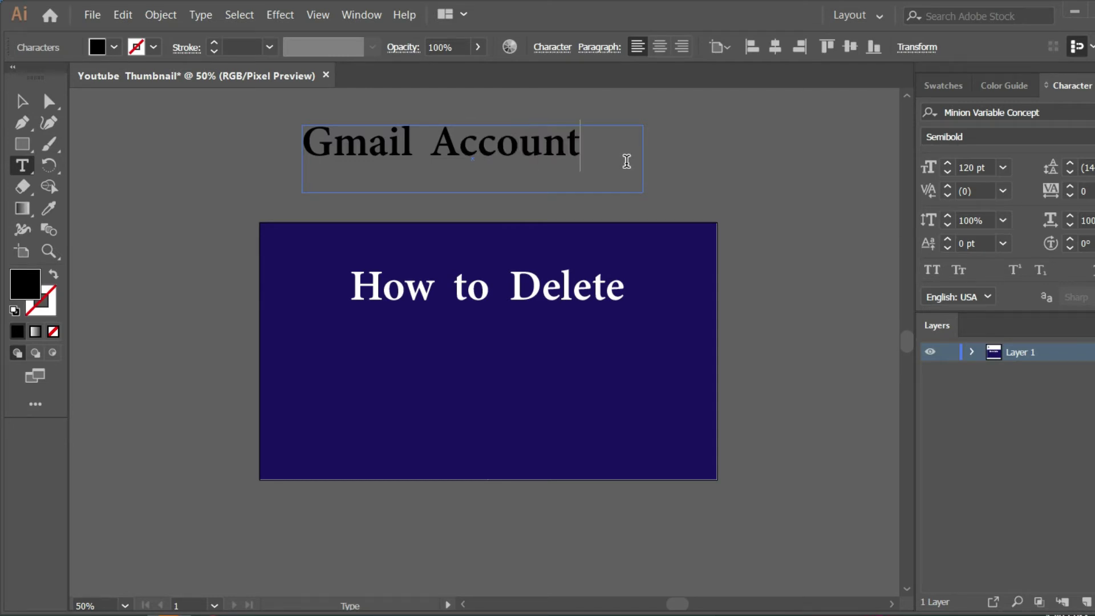
left_click_drag(590, 160, 327, 153)
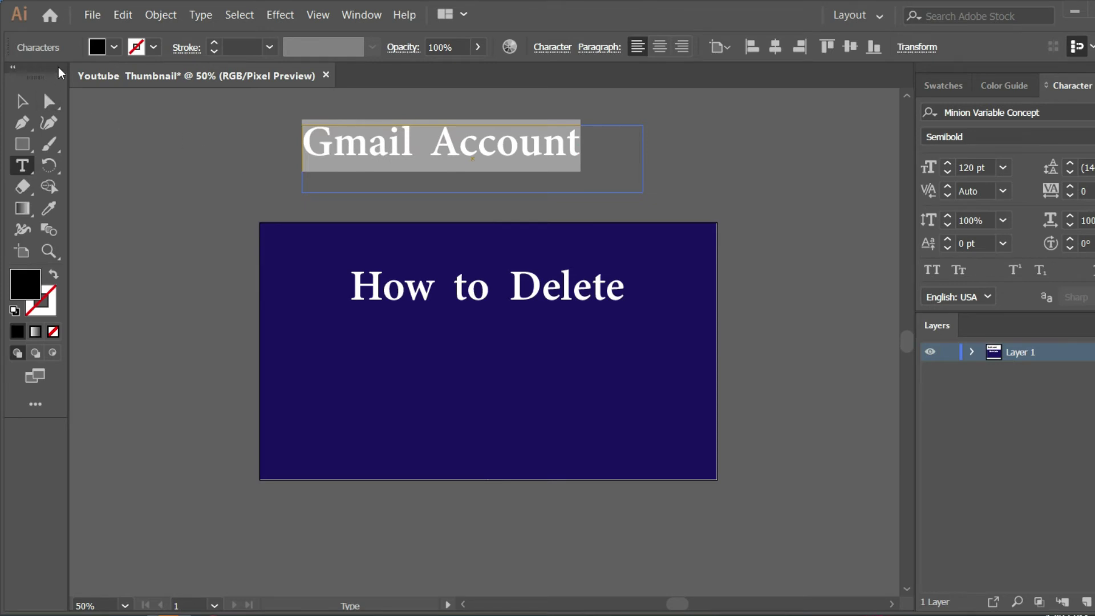
left_click(114, 47)
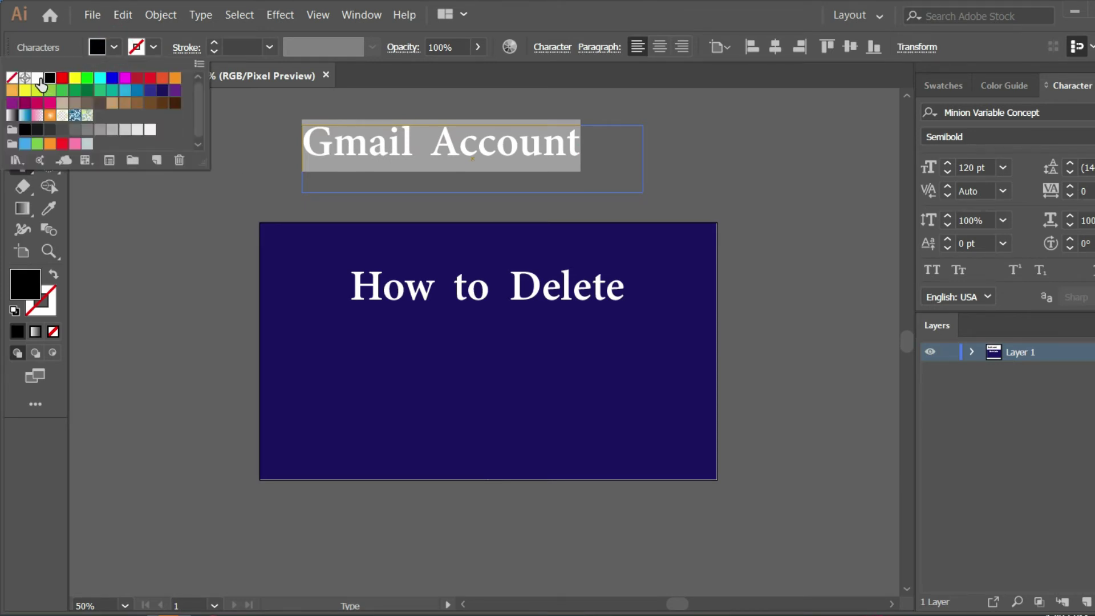
left_click(37, 78)
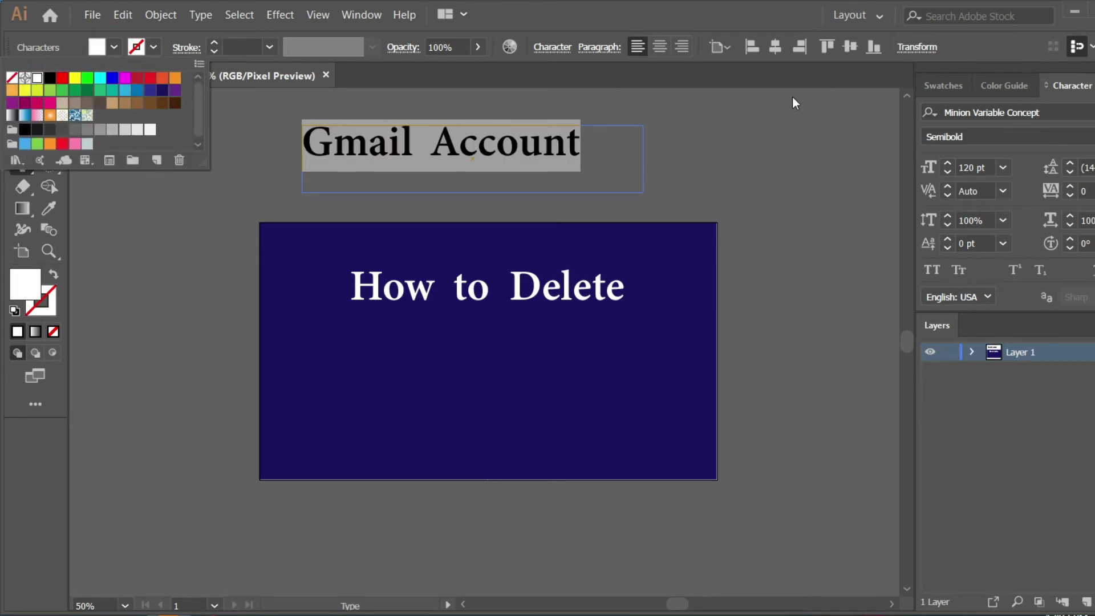
left_click(114, 47)
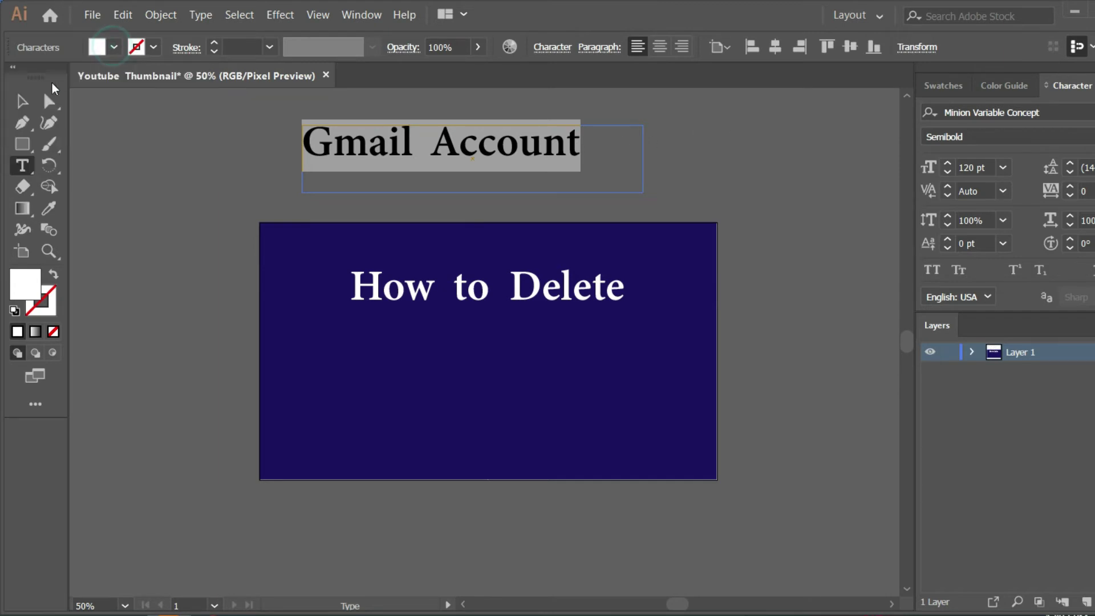
- Trim the Gmail Account frame to fit and place it beneath the heading
left_click(22, 101)
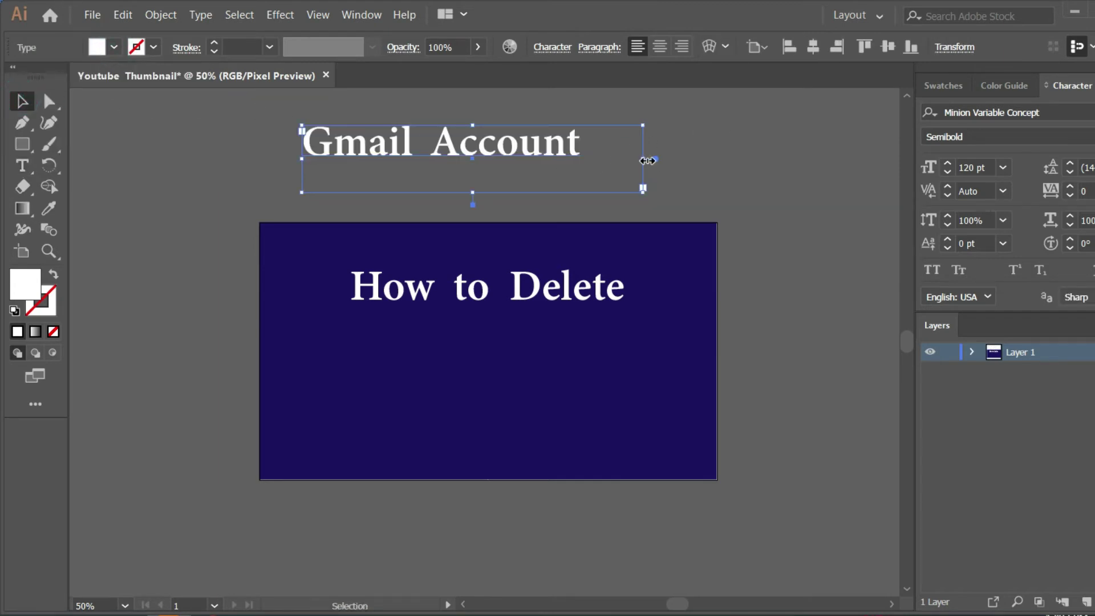
left_click_drag(643, 159, 587, 161)
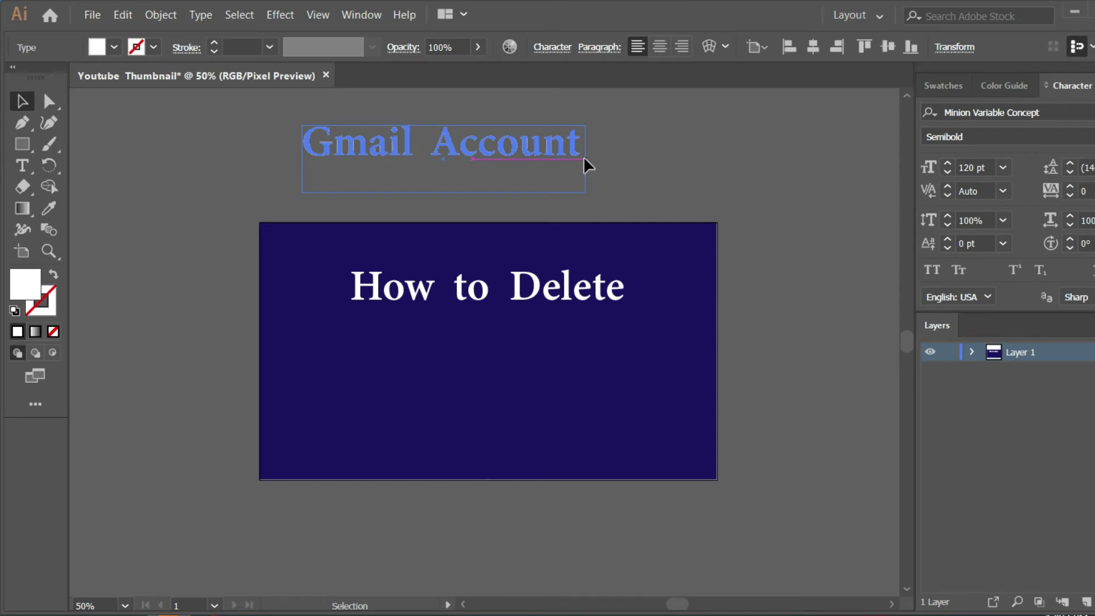
mouse_move(443, 192)
left_mouse_down()
mouse_move(444, 163)
mouse_move(525, 330)
left_mouse_up()
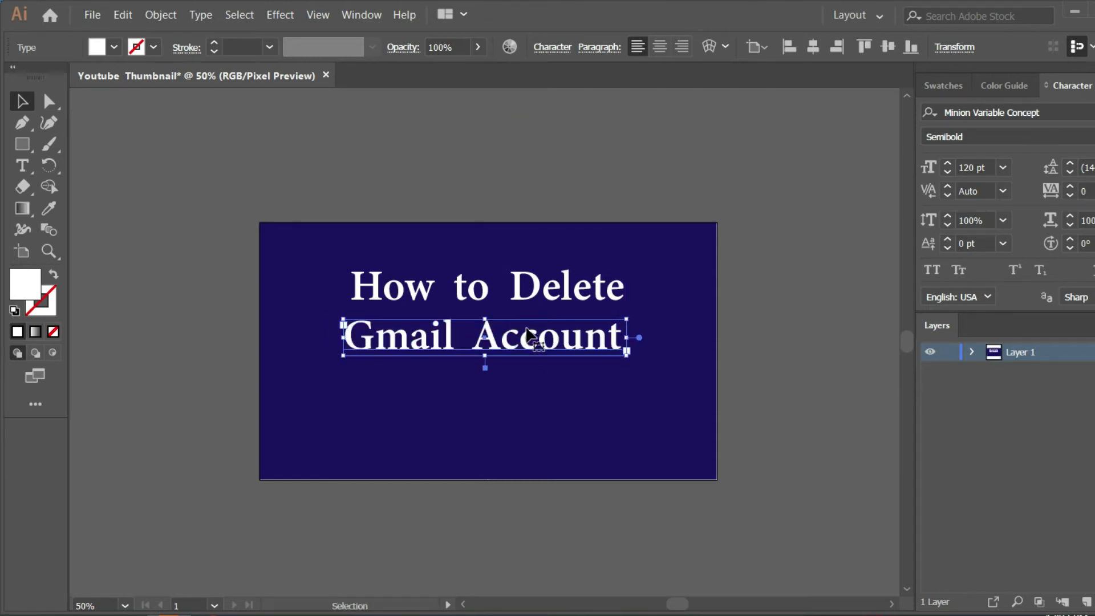
left_click(21, 167)
- Type 'Permanently' in a new text frame and make it white
left_click_drag(263, 116, 710, 211)
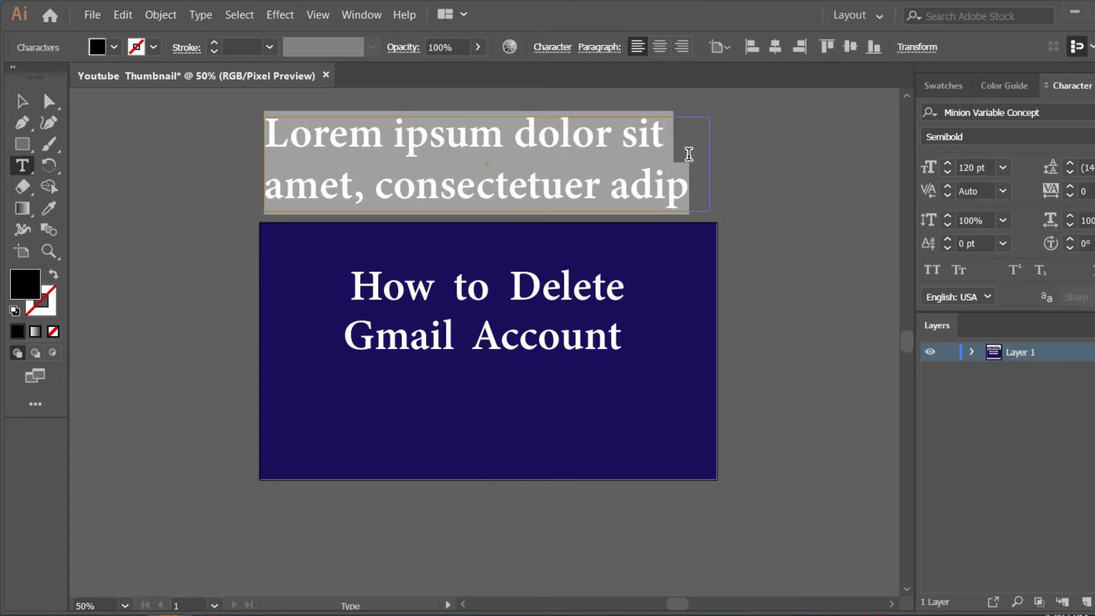
type("Per")
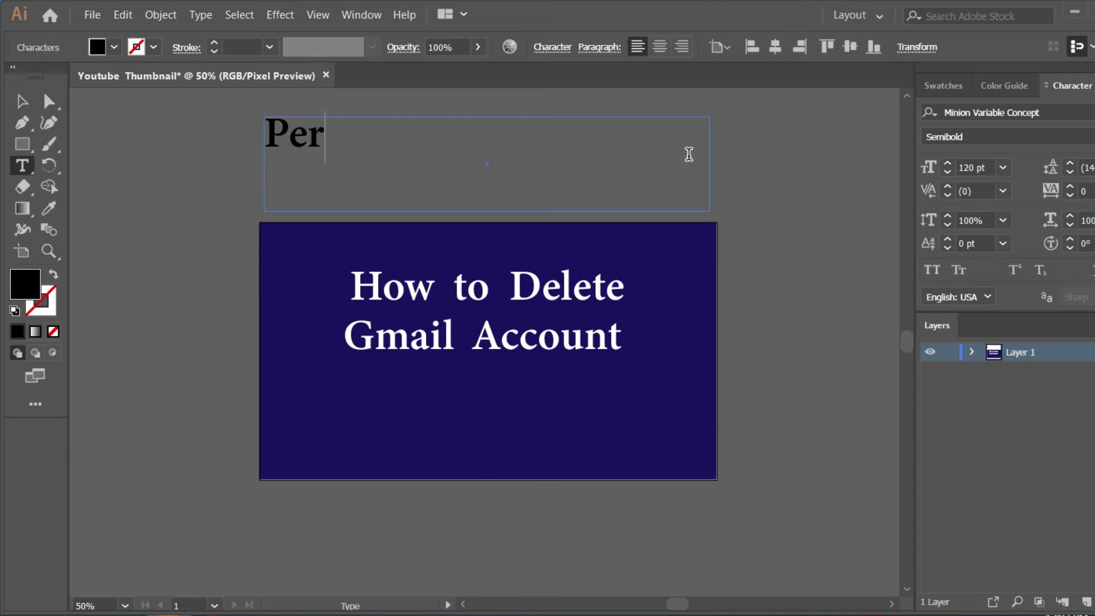
type("ma")
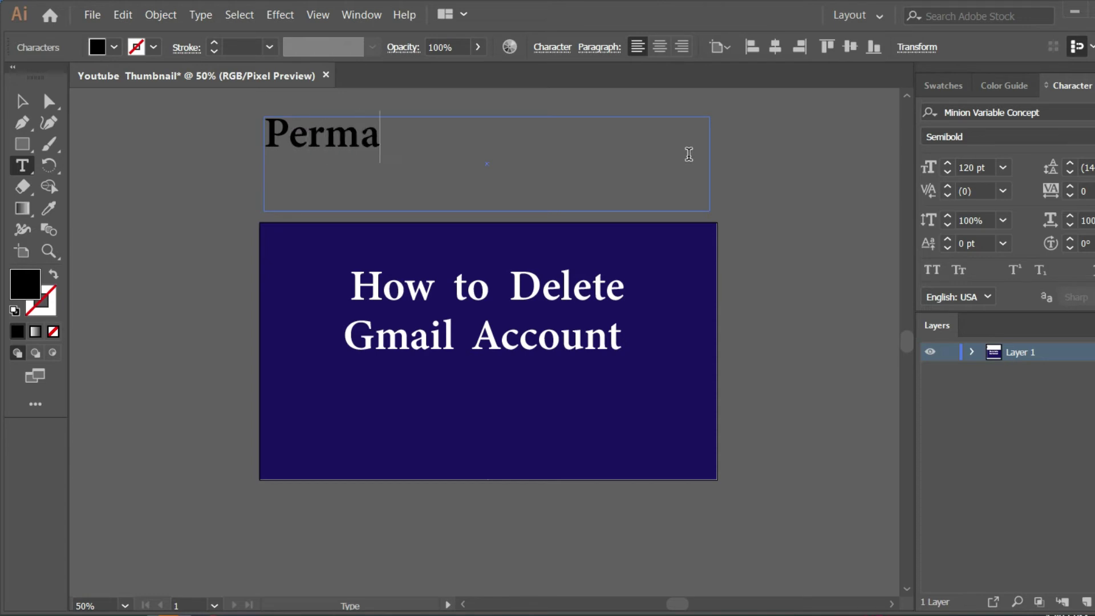
type("nent")
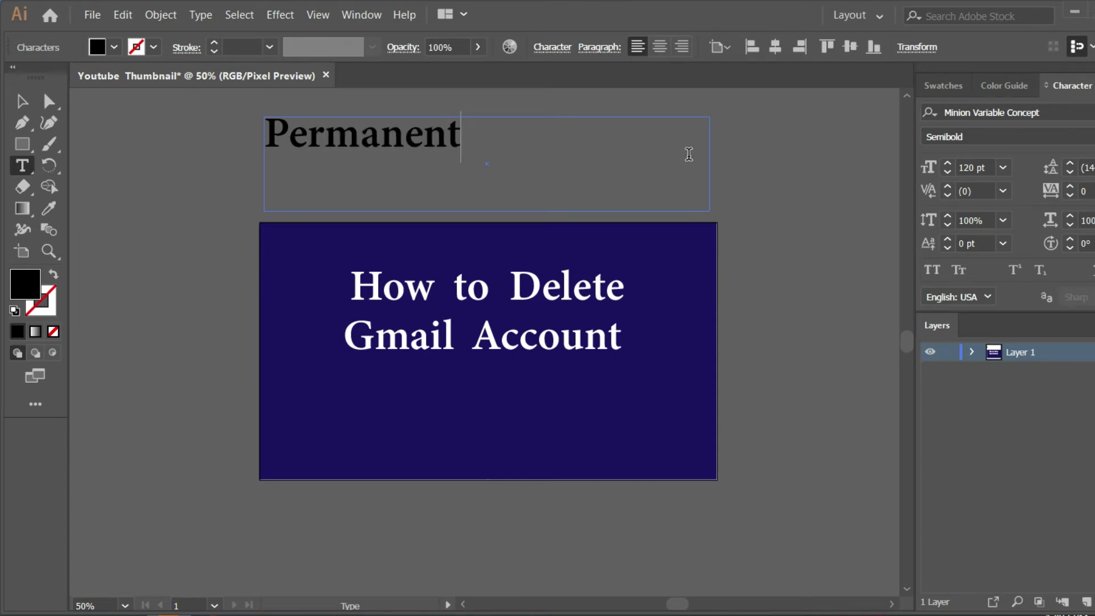
type("ly")
left_click_drag(342, 134, 259, 135)
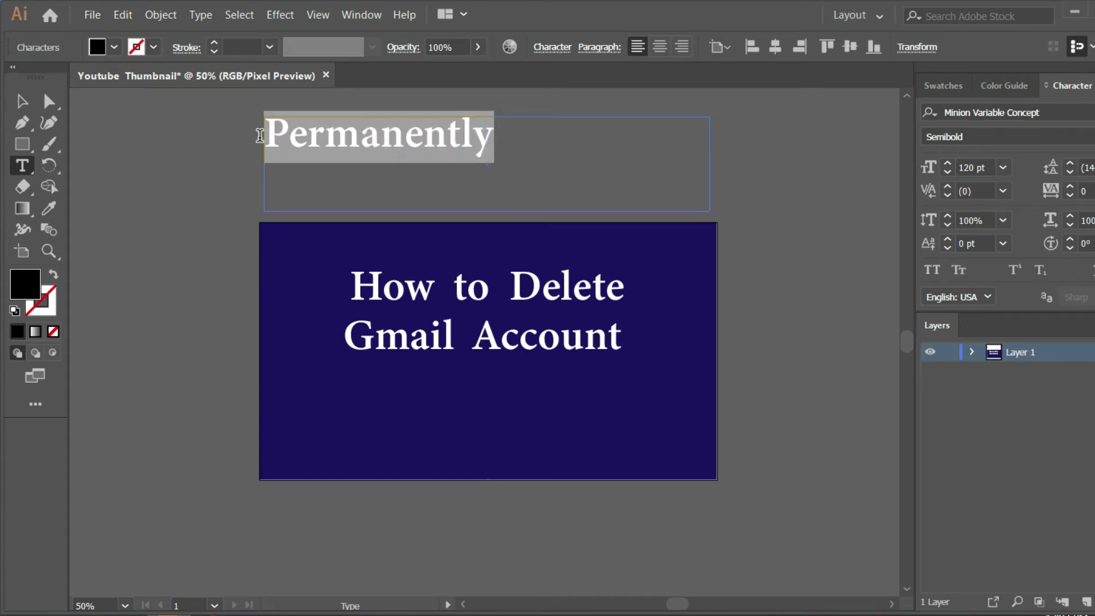
left_click(114, 49)
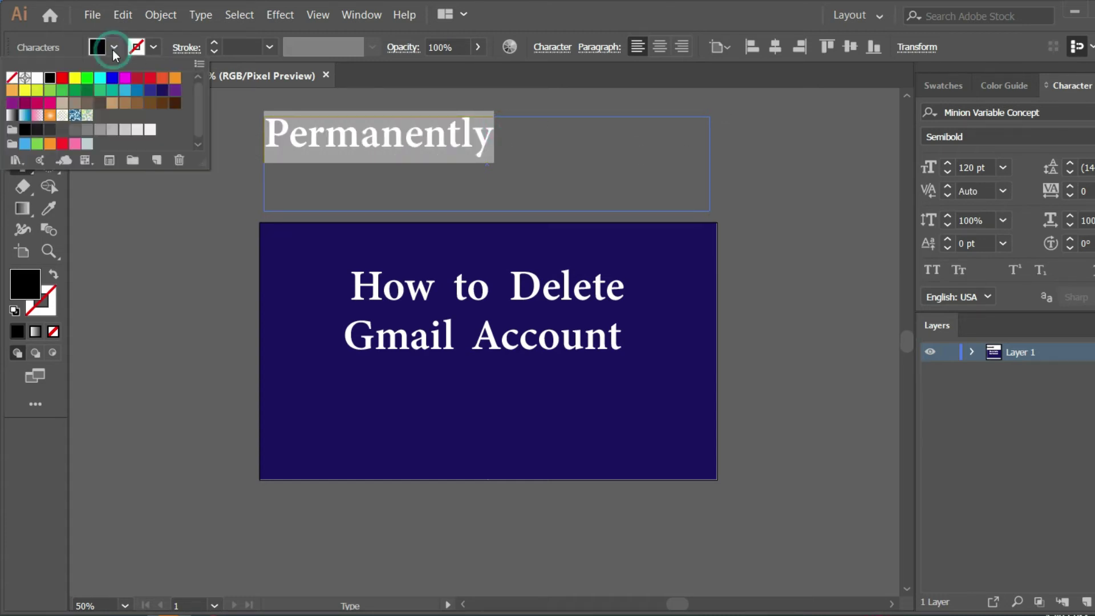
left_click(37, 77)
left_click(117, 47)
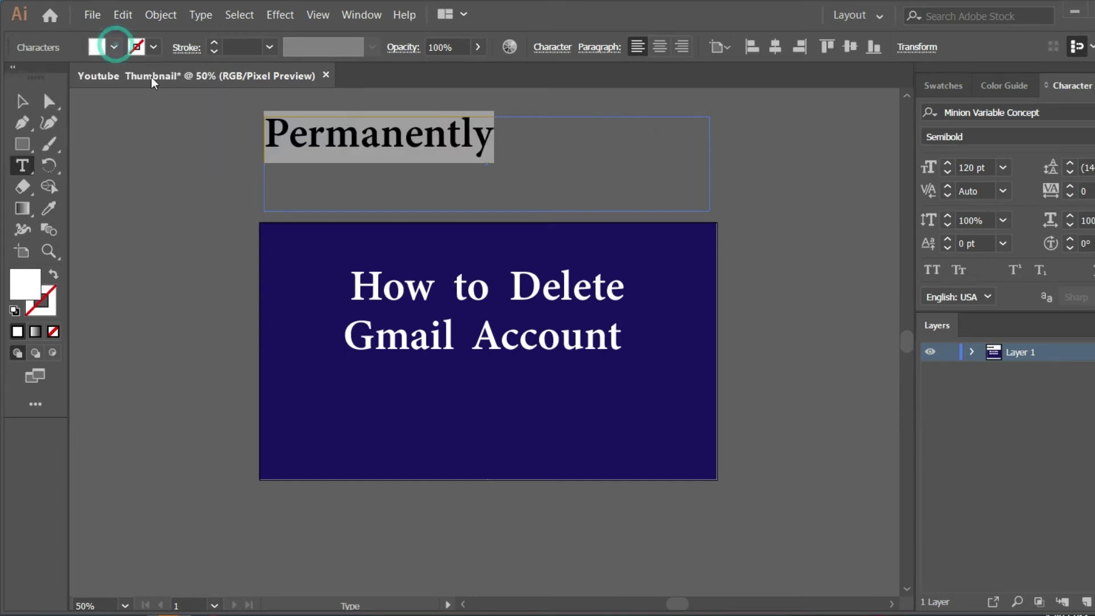
key("Escape")
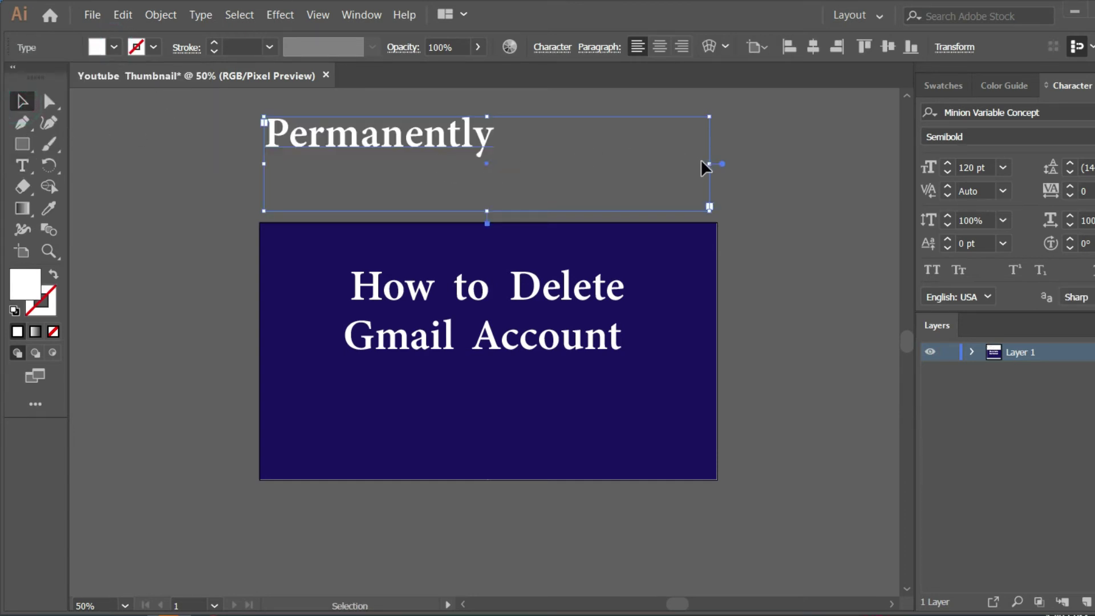
- Trim the Permanently frame to the word and place it beneath Gmail Account
left_click_drag(709, 165, 500, 152)
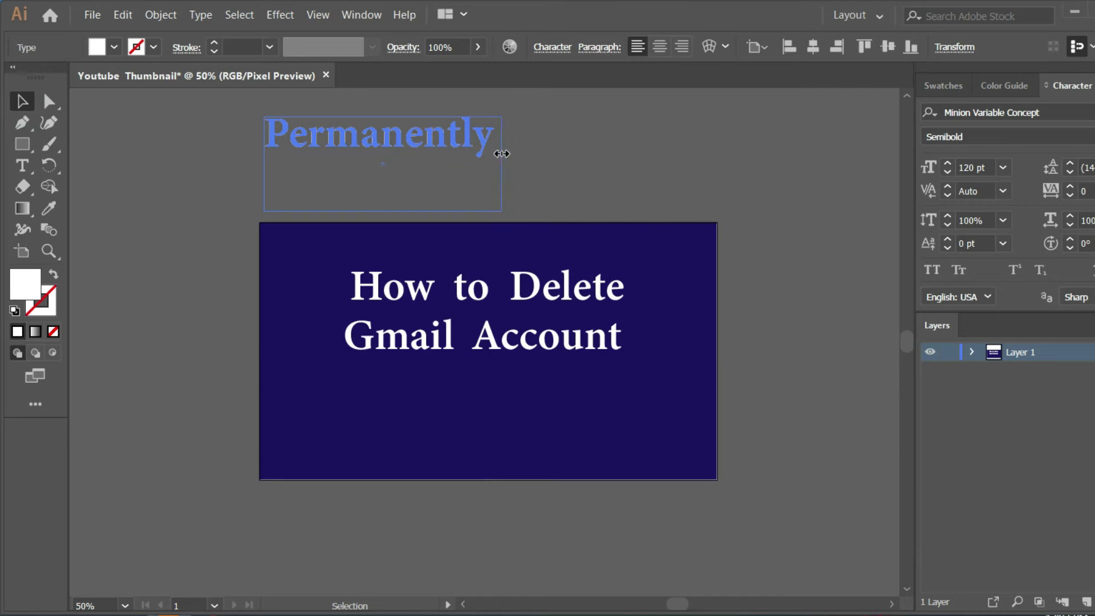
left_click_drag(498, 150, 498, 150)
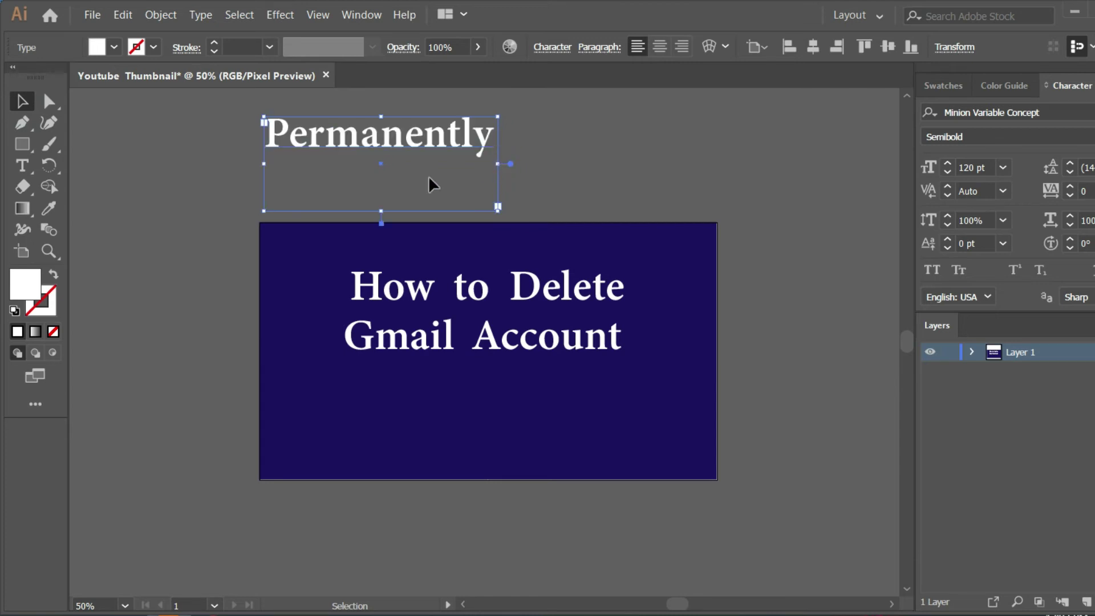
left_click_drag(383, 215, 378, 153)
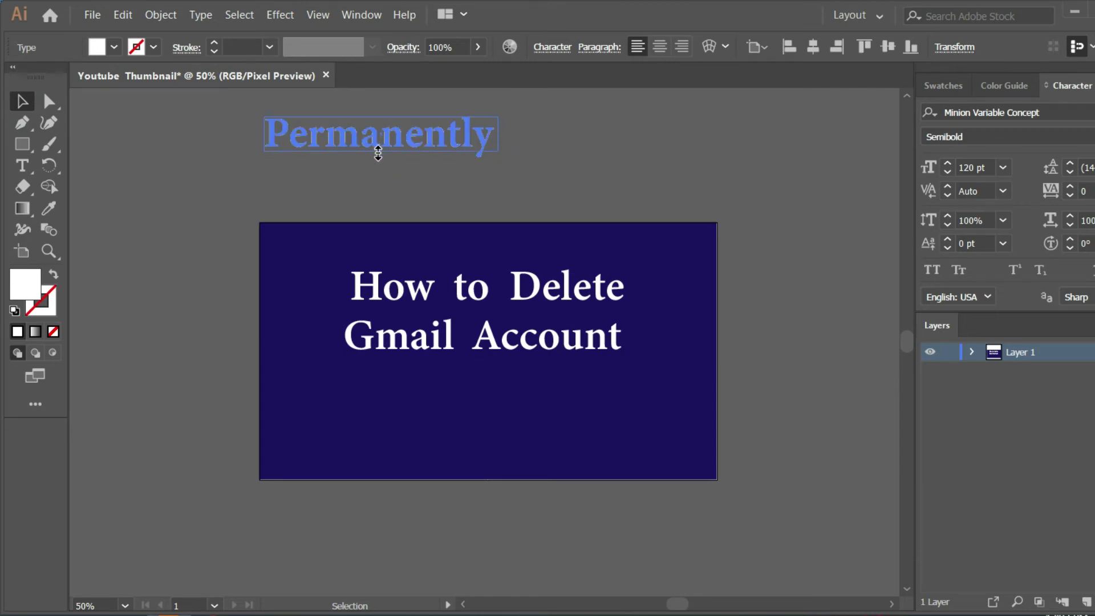
mouse_move(378, 152)
left_mouse_down()
mouse_move(501, 327)
mouse_move(505, 388)
left_mouse_up()
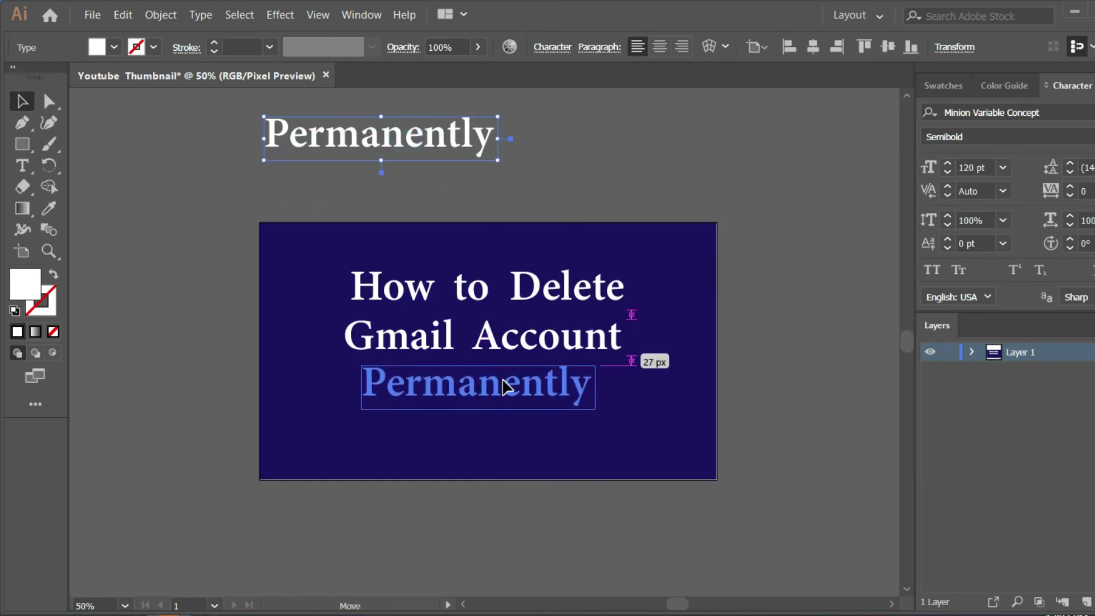
left_click_drag(505, 388, 494, 385)
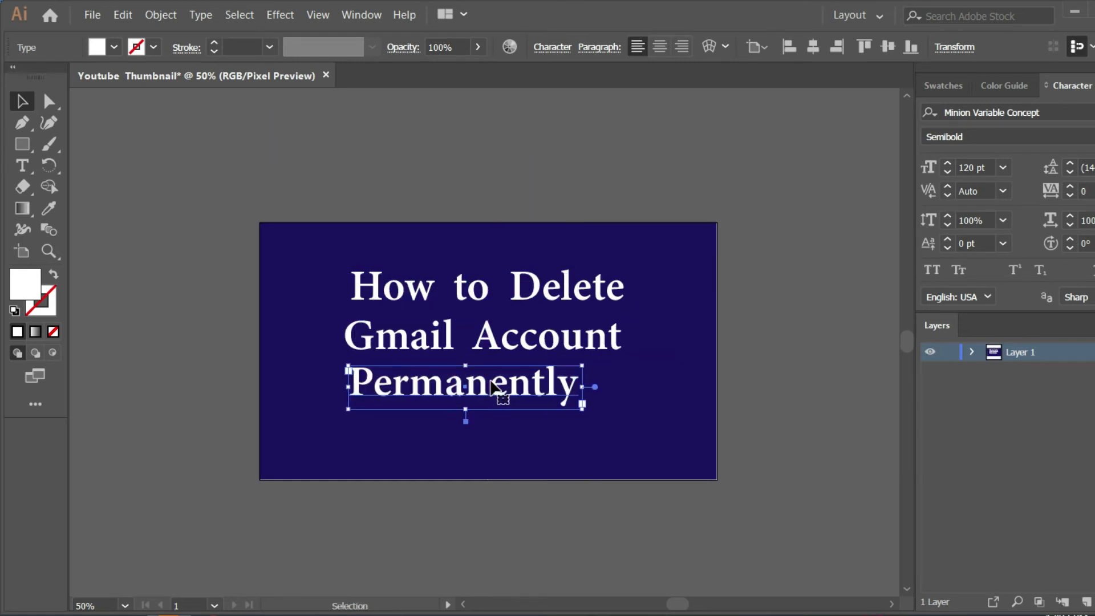
- Type '2022' in a new text area and colour it yellow
left_click(23, 165)
left_click_drag(331, 125, 524, 186)
type("2")
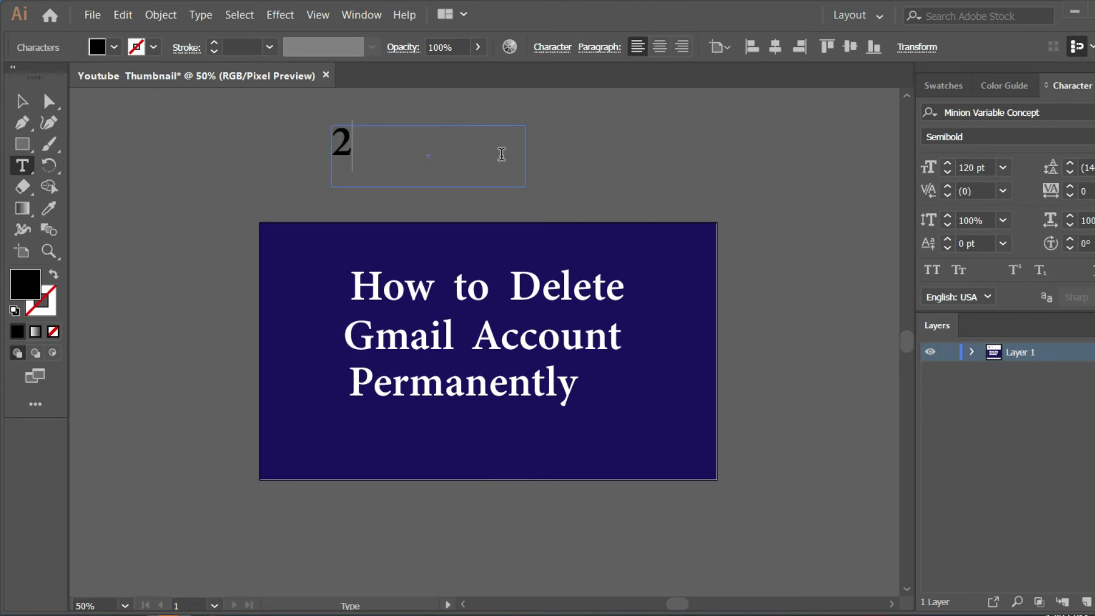
type("022")
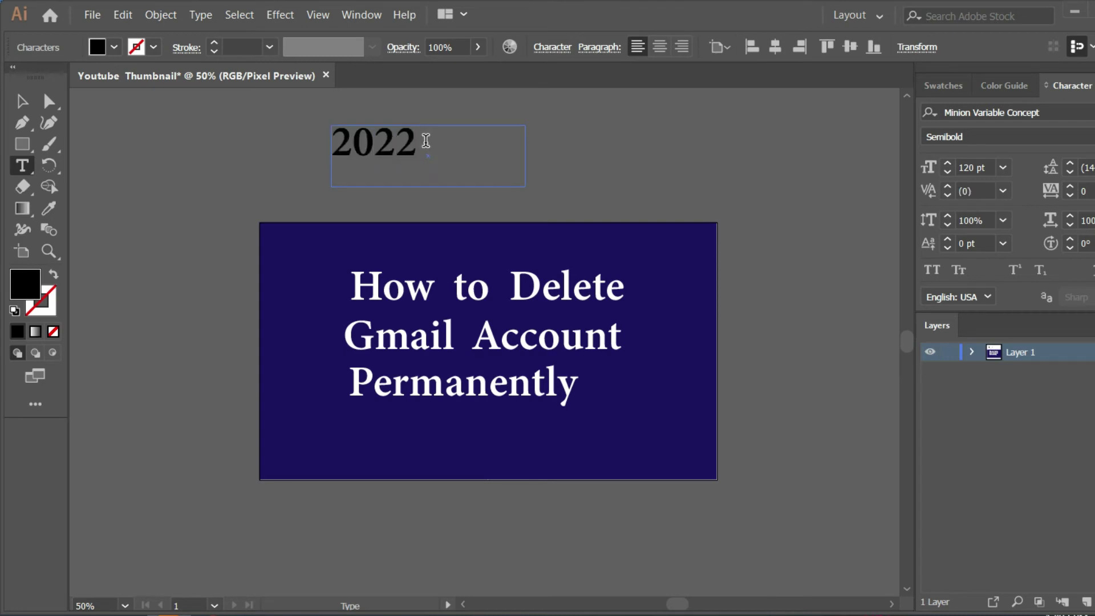
left_click_drag(423, 142, 289, 139)
left_click(110, 49)
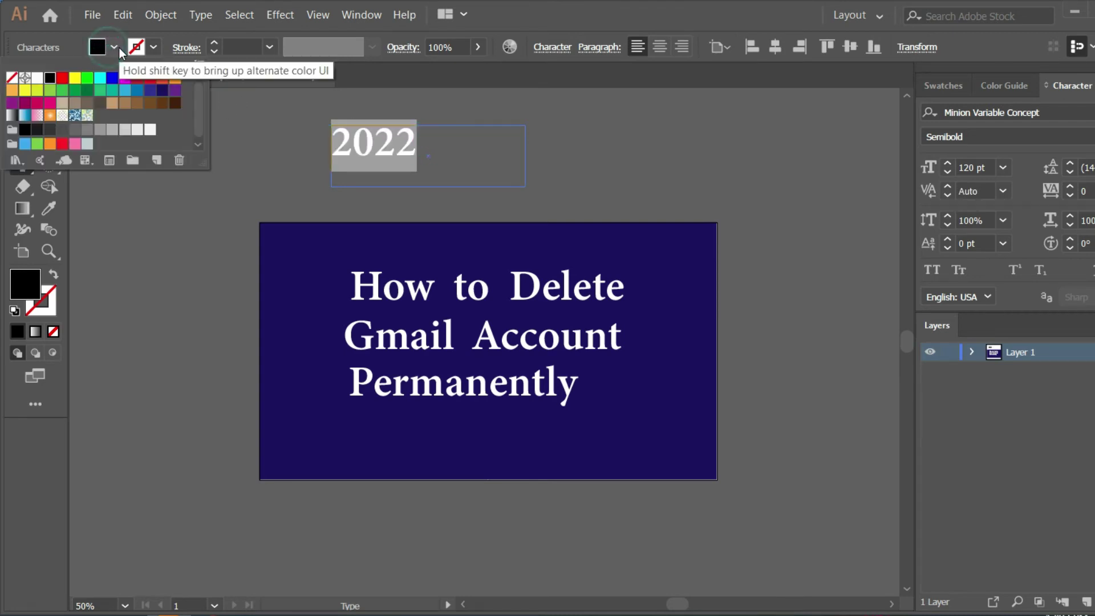
left_click(76, 81)
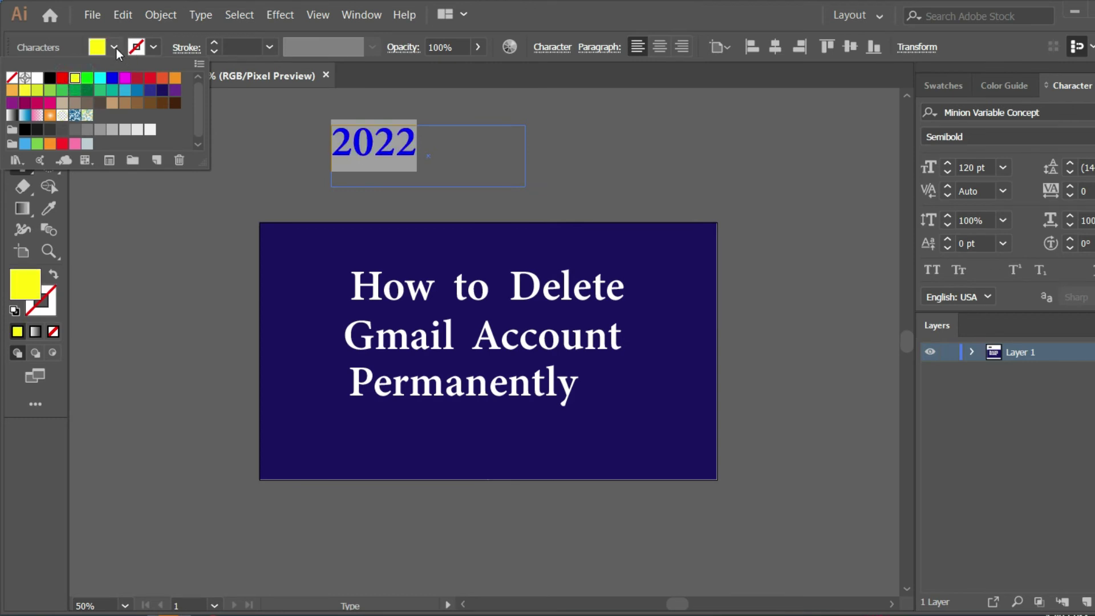
- Trim the 2022 frame to fit and move it beneath Permanently
left_click(22, 102)
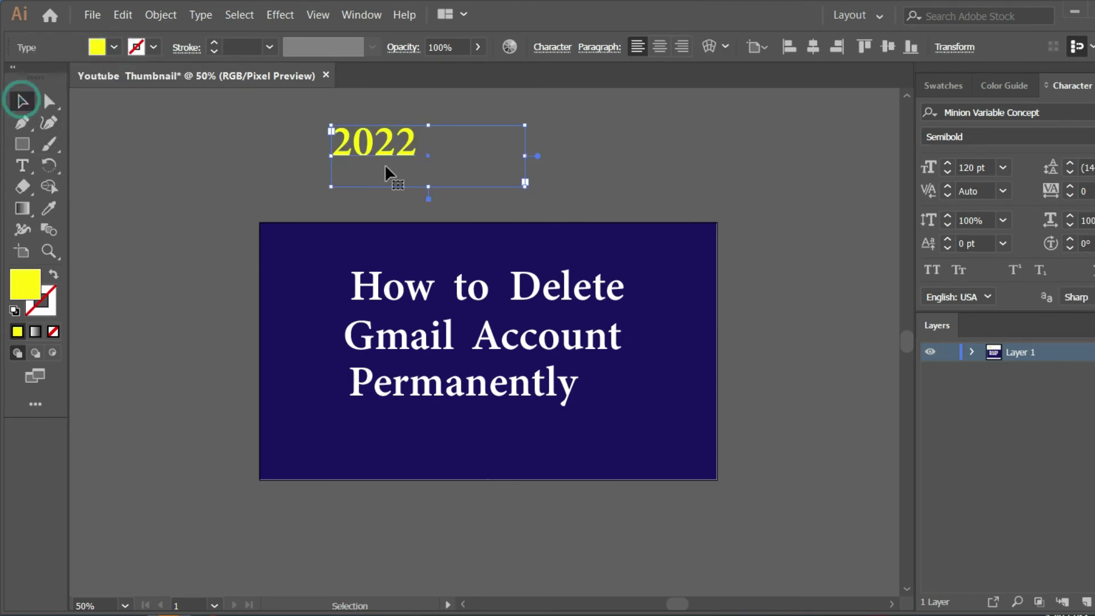
left_click_drag(530, 159, 423, 154)
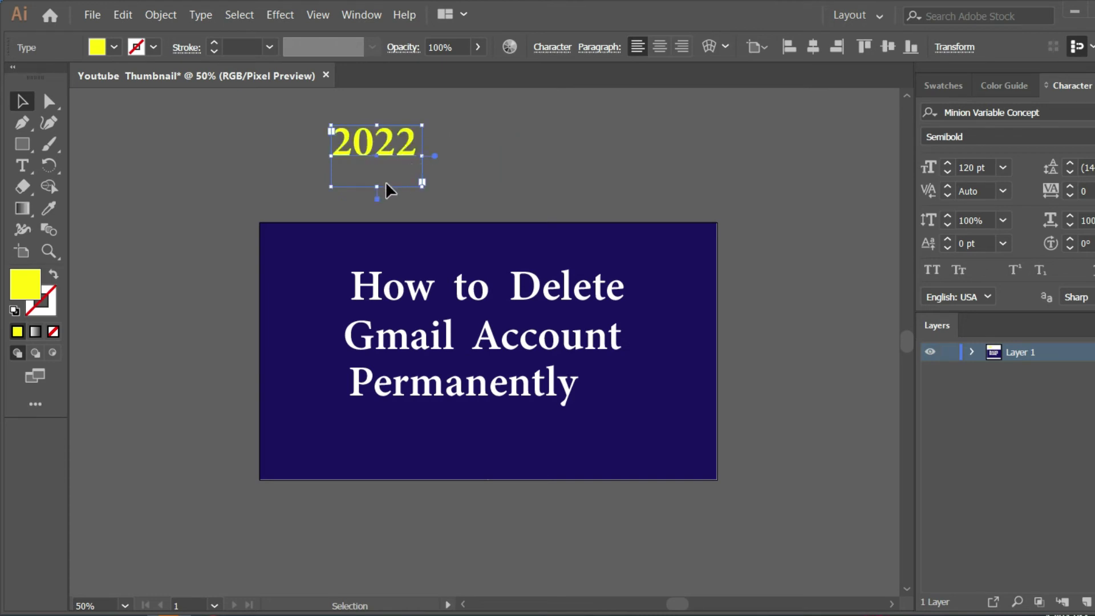
mouse_move(377, 186)
left_mouse_down()
mouse_move(384, 160)
mouse_move(485, 435)
left_mouse_up()
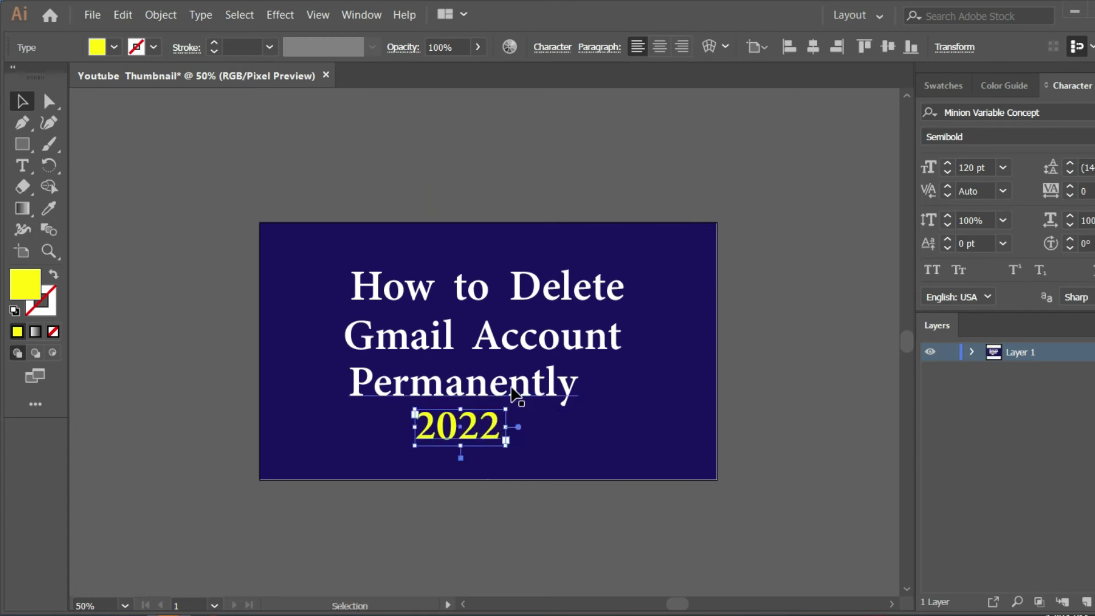
- Select all the title lines and background and centre them horizontally on the artboard
left_click(22, 101)
left_click_drag(290, 185, 648, 528)
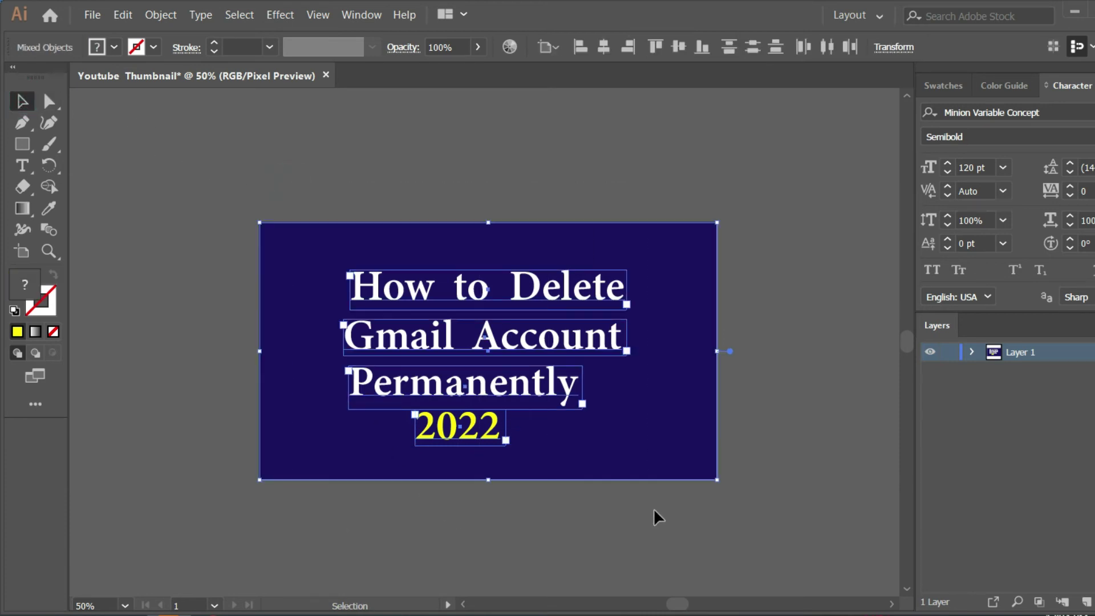
left_click(603, 50)
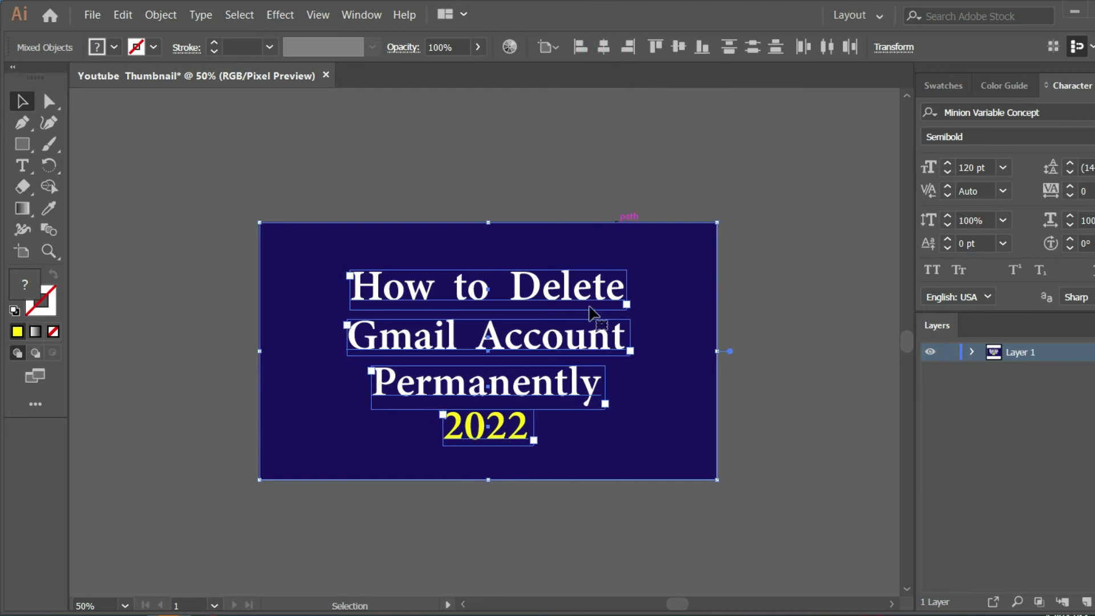
- Shift the Permanently line about 54 px to the left
double_click(402, 380)
key("Escape")
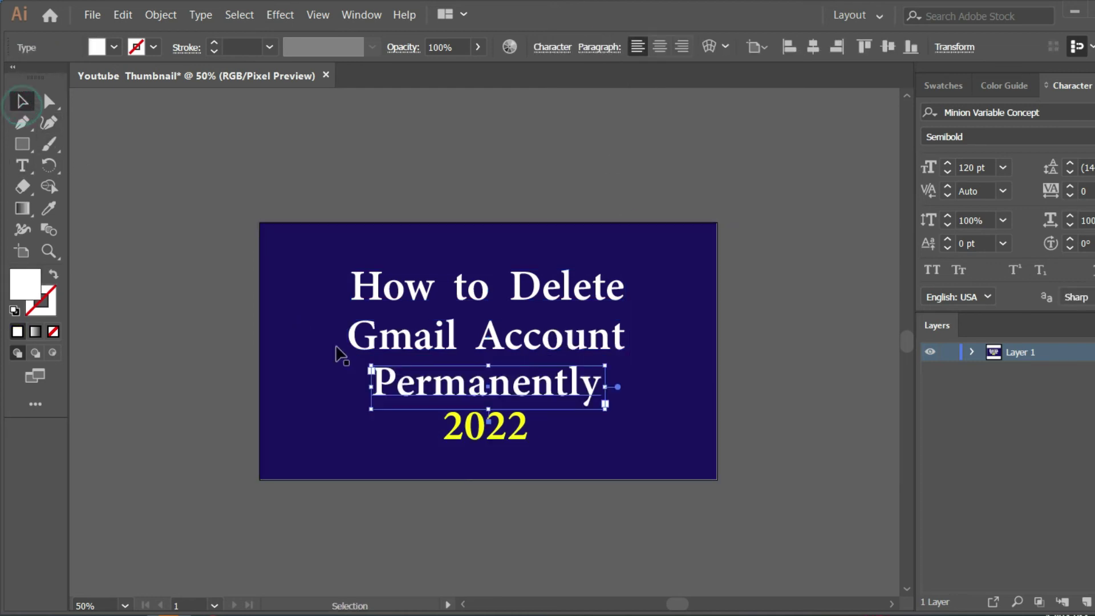
left_click_drag(490, 386, 460, 386)
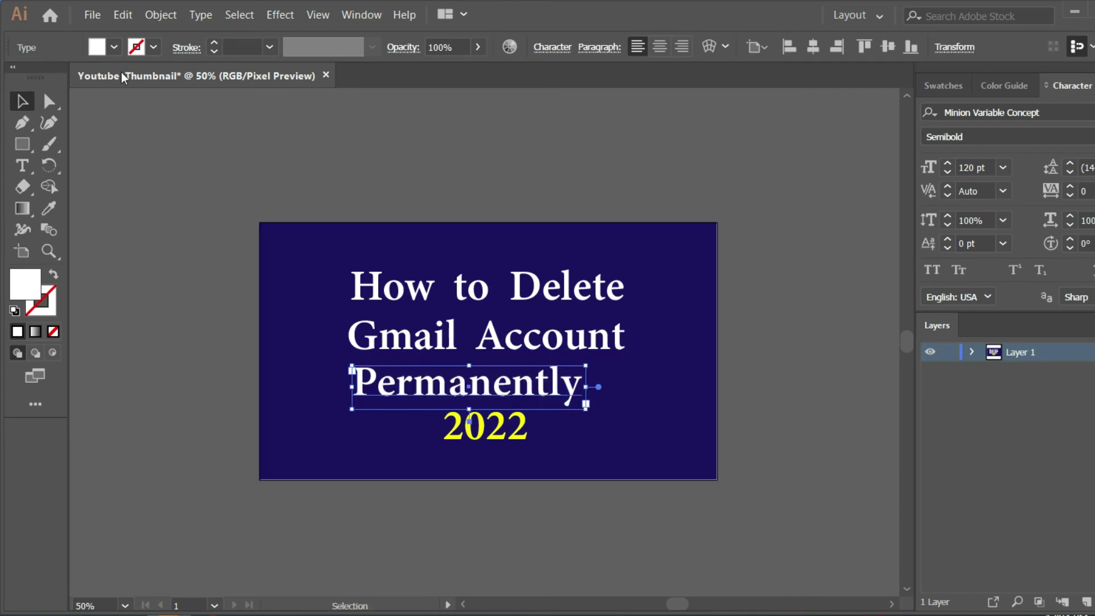
- Open gmail (1).png in its own tab and drag the image toward the Youtube Thumbnail document
left_click(93, 19)
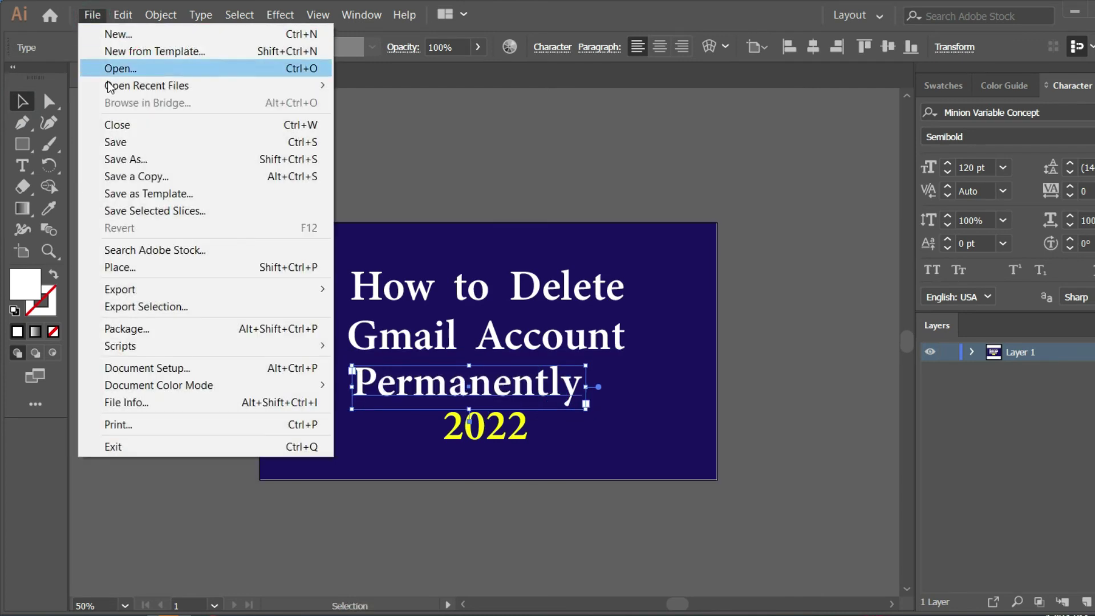
left_click(194, 68)
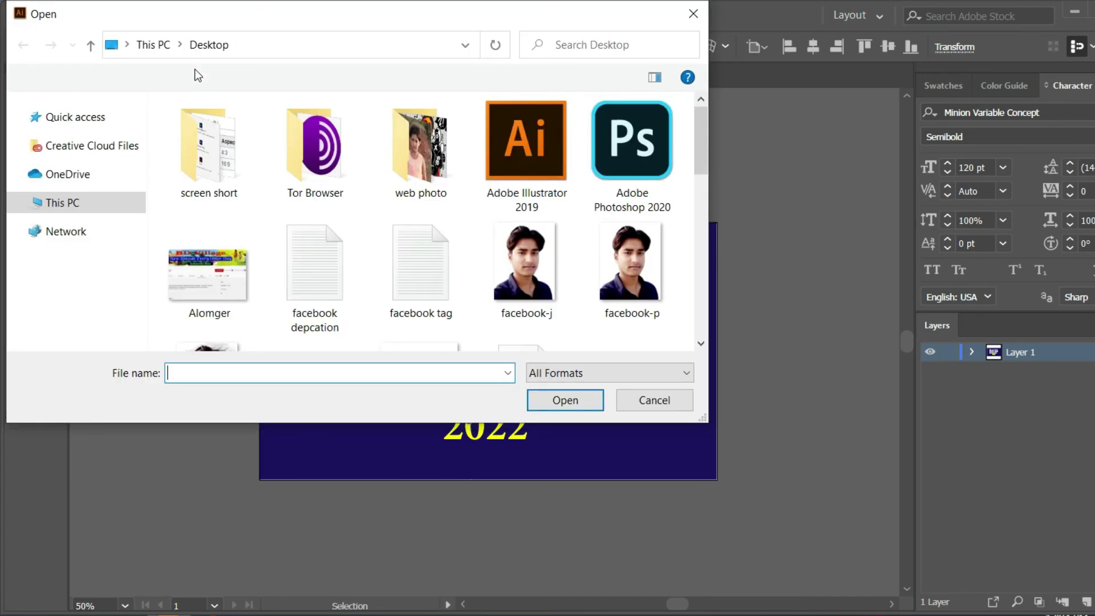
scroll(464, 215, "down", 3)
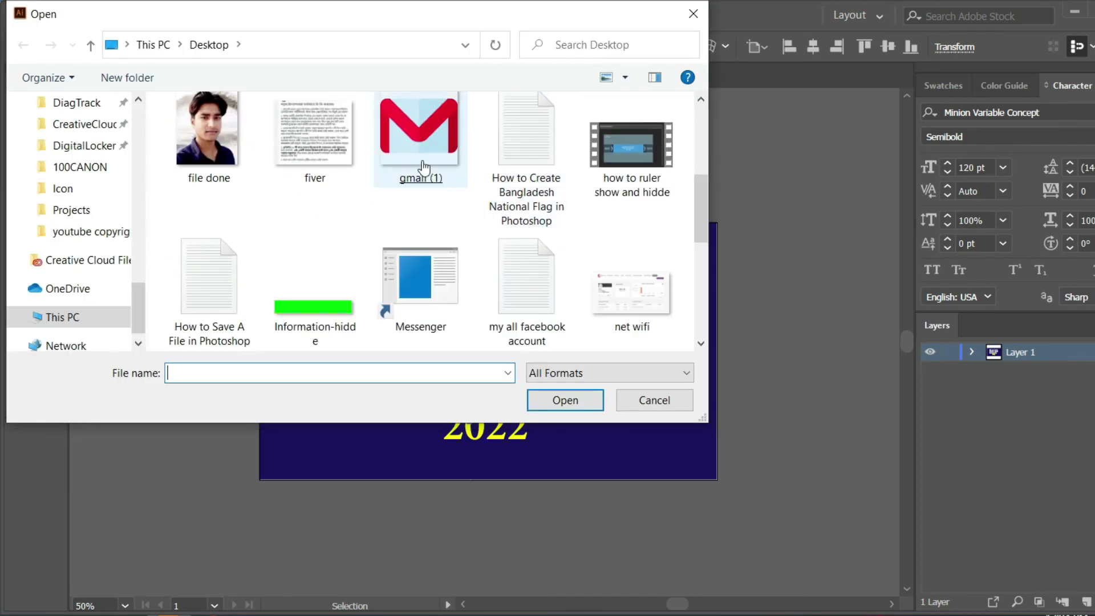
double_click(406, 159)
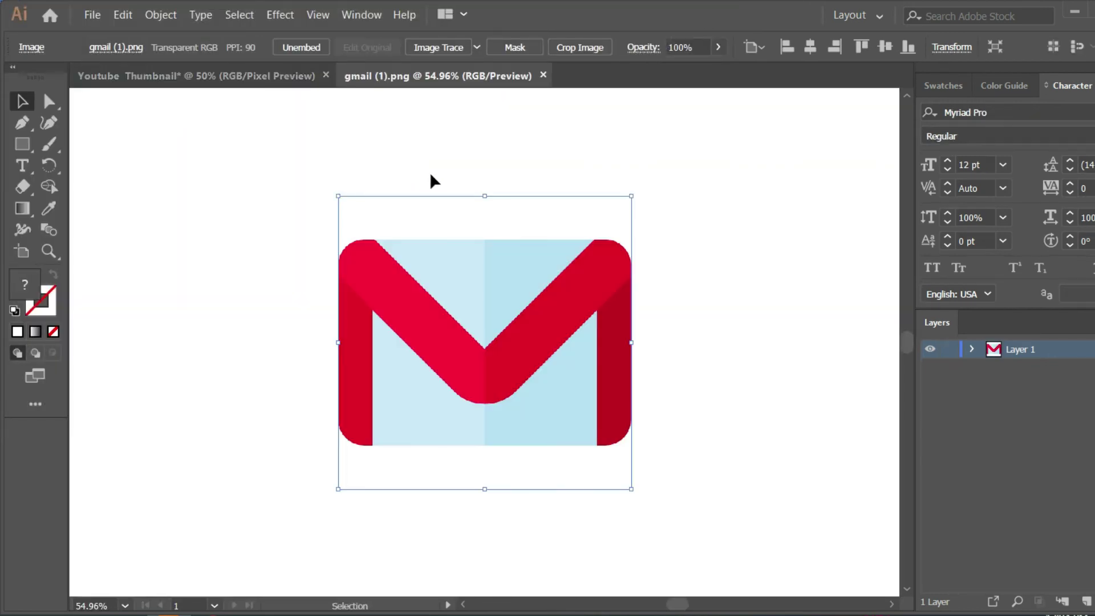
scroll(541, 302, "down", 1)
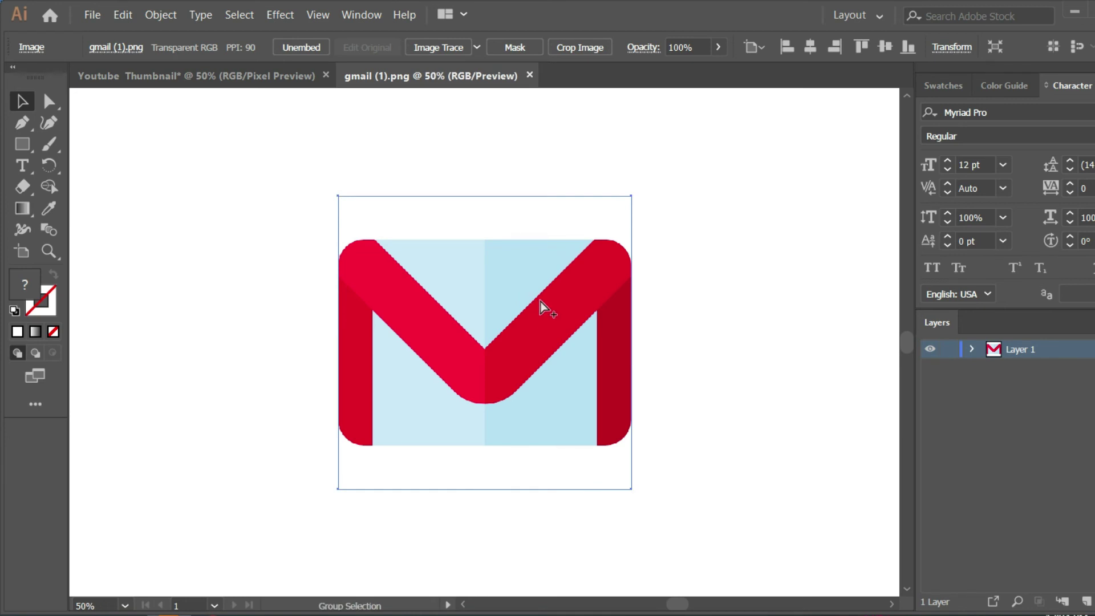
scroll(540, 302, "down", 1)
scroll(540, 303, "down", 2)
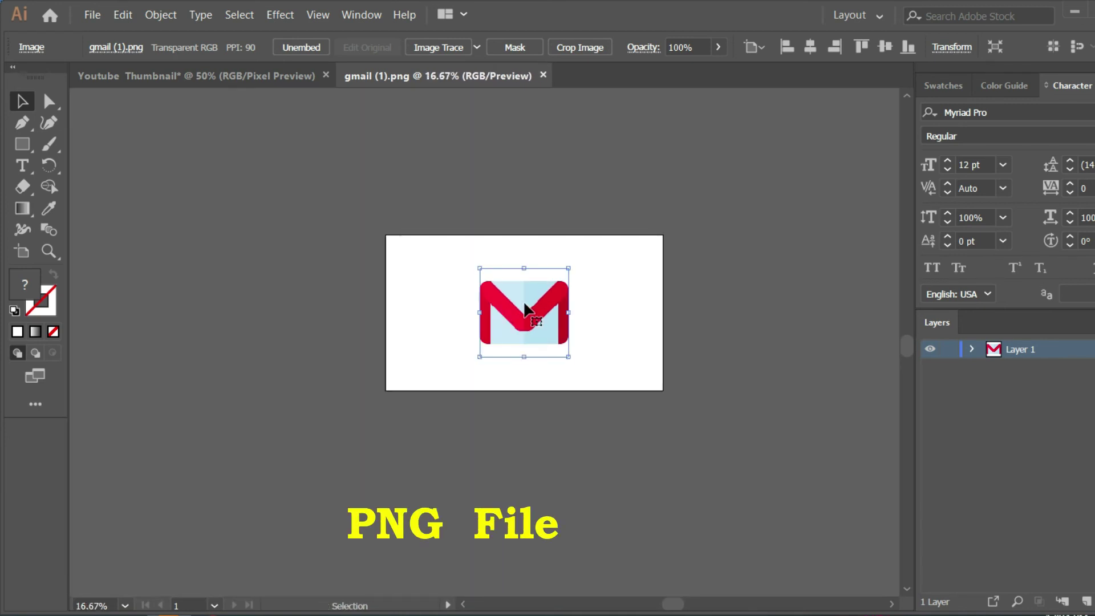
mouse_move(524, 308)
left_mouse_down()
mouse_move(205, 77)
mouse_move(368, 180)
left_mouse_up()
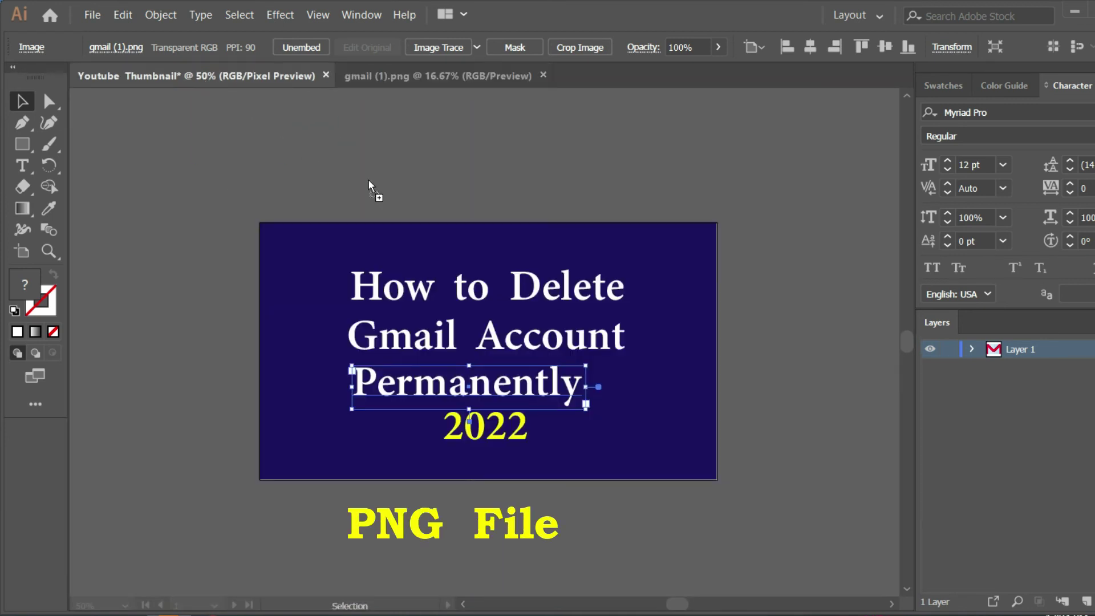
- Drop the Gmail logo on the artboard, shrink it to about 200 px, and deselect
left_click_drag(638, 406, 642, 405)
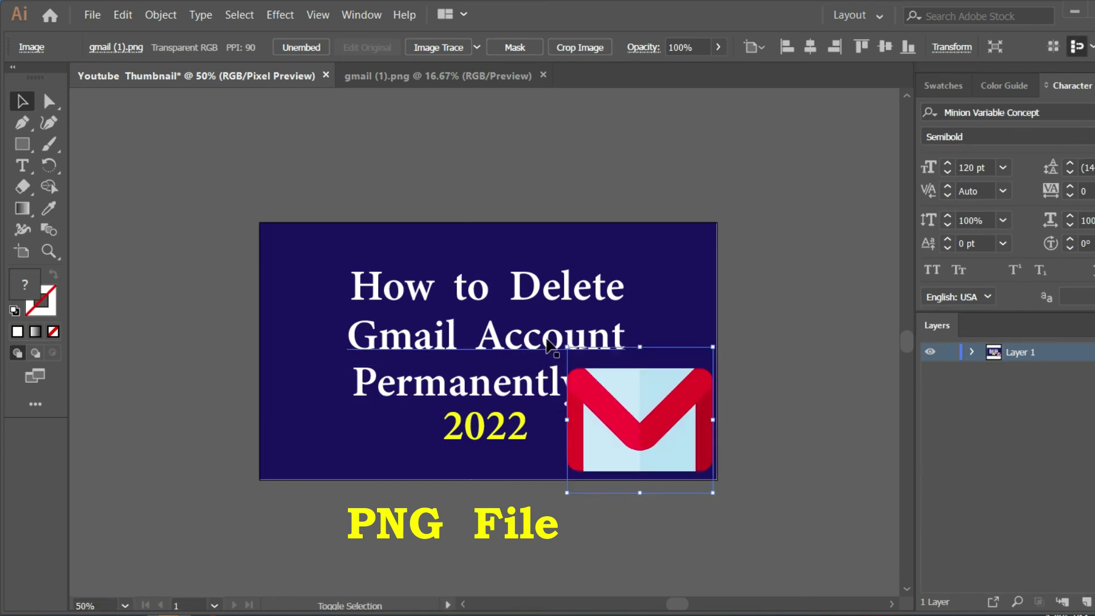
mouse_move(571, 346)
left_mouse_down()
mouse_move(639, 423)
mouse_move(626, 401)
left_mouse_up()
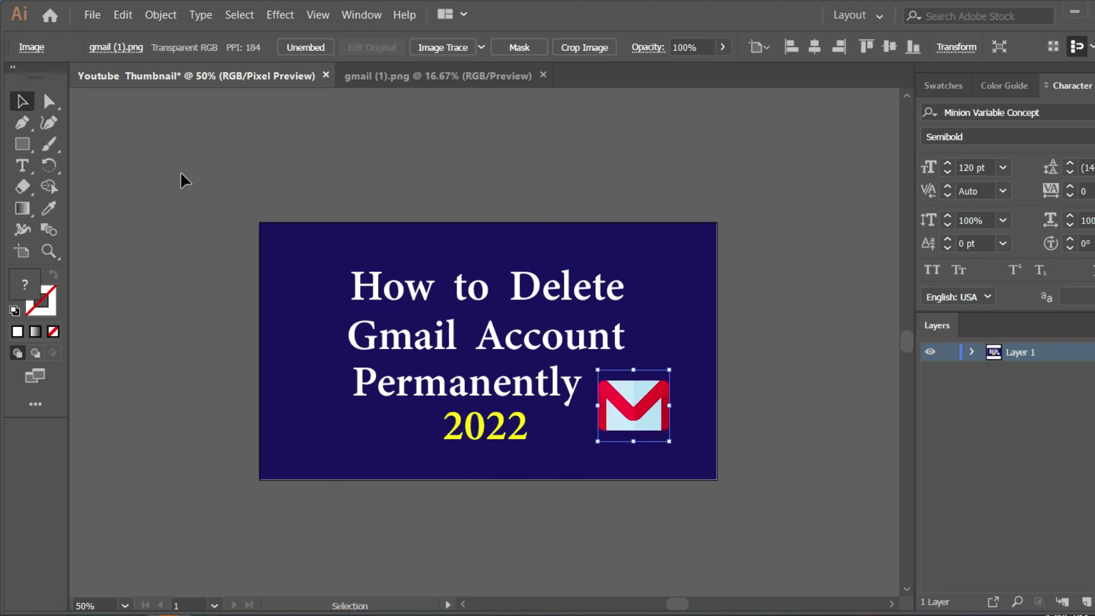
left_click(296, 110)
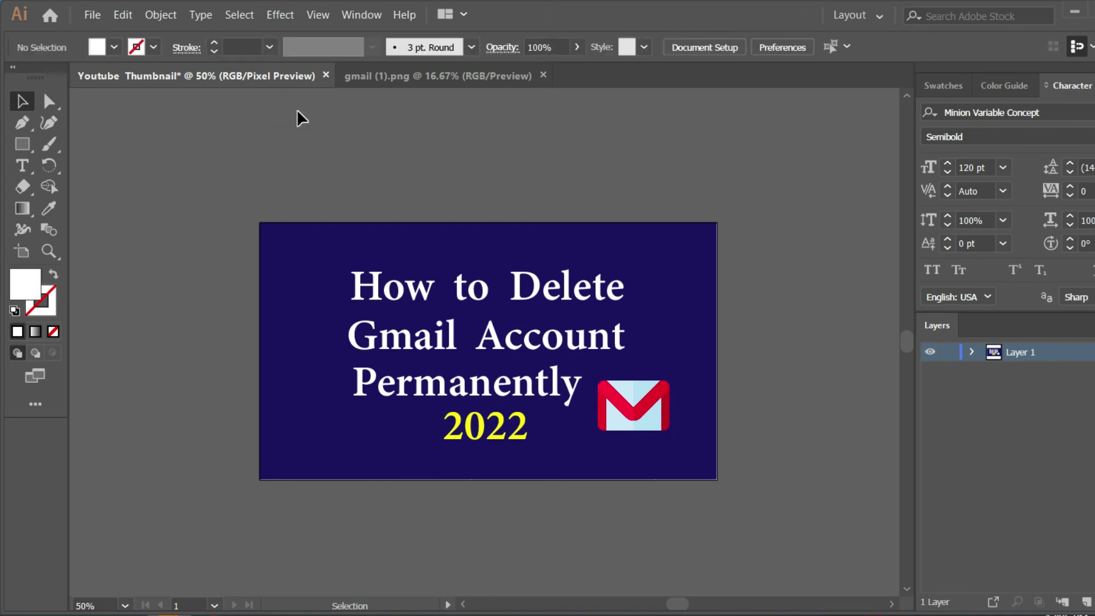